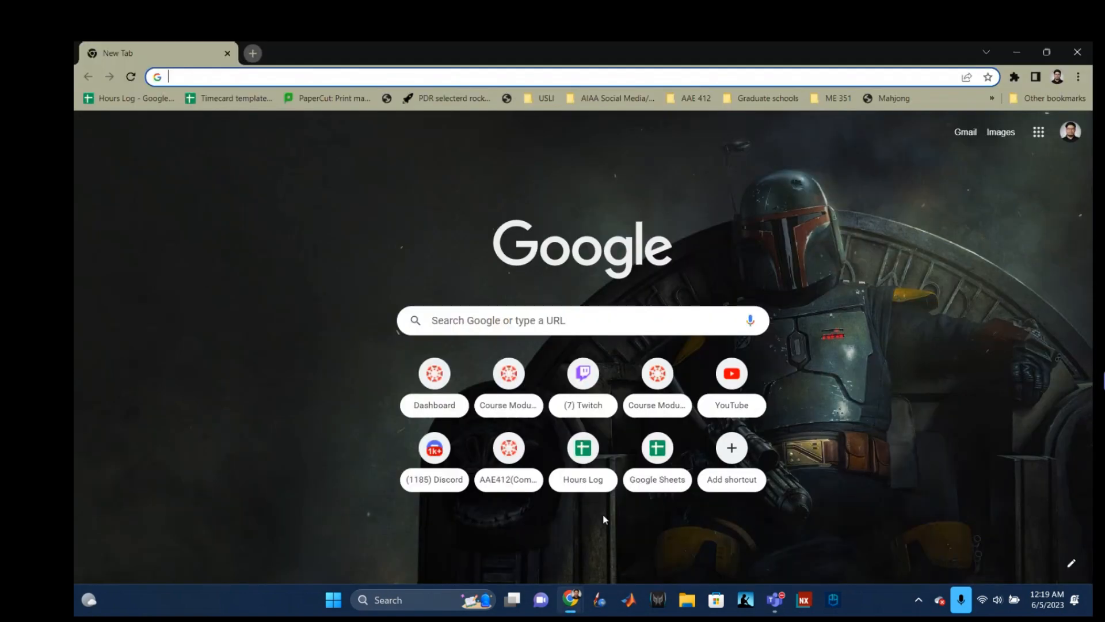
Search the web for "open rocket", open the OpenRocket Simulator website and examine its download options.
click(292, 77)
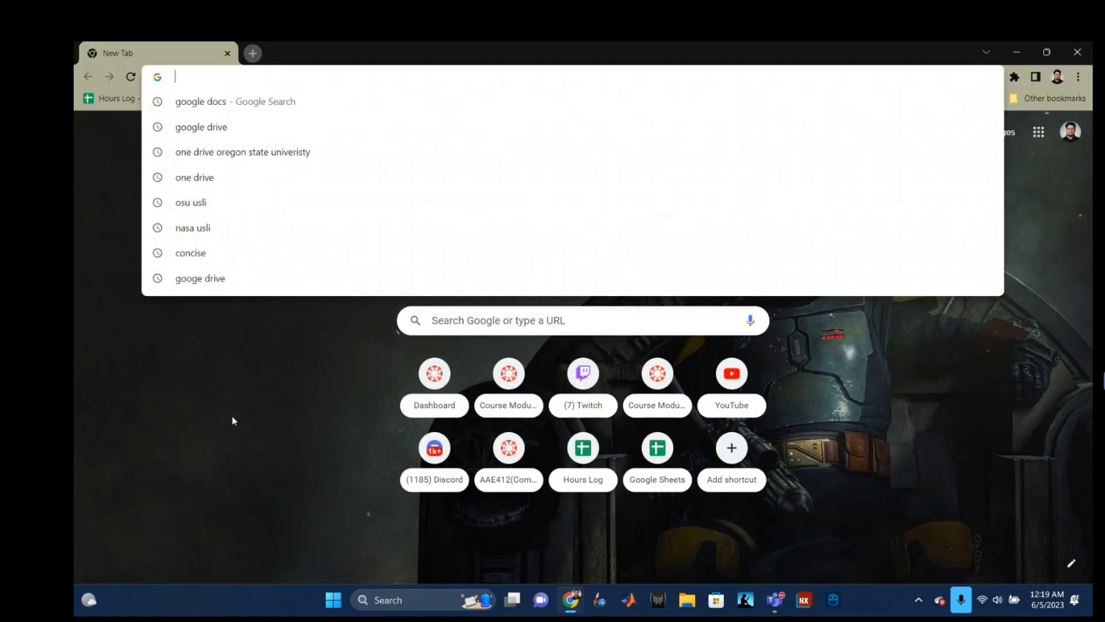
text(open rocket)
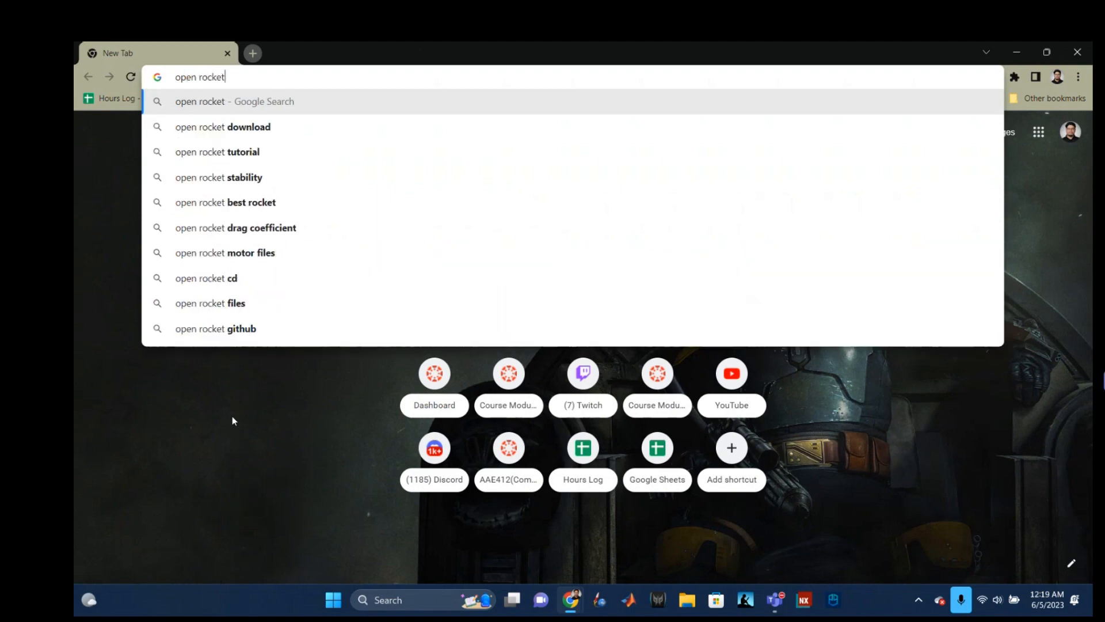
key(Return)
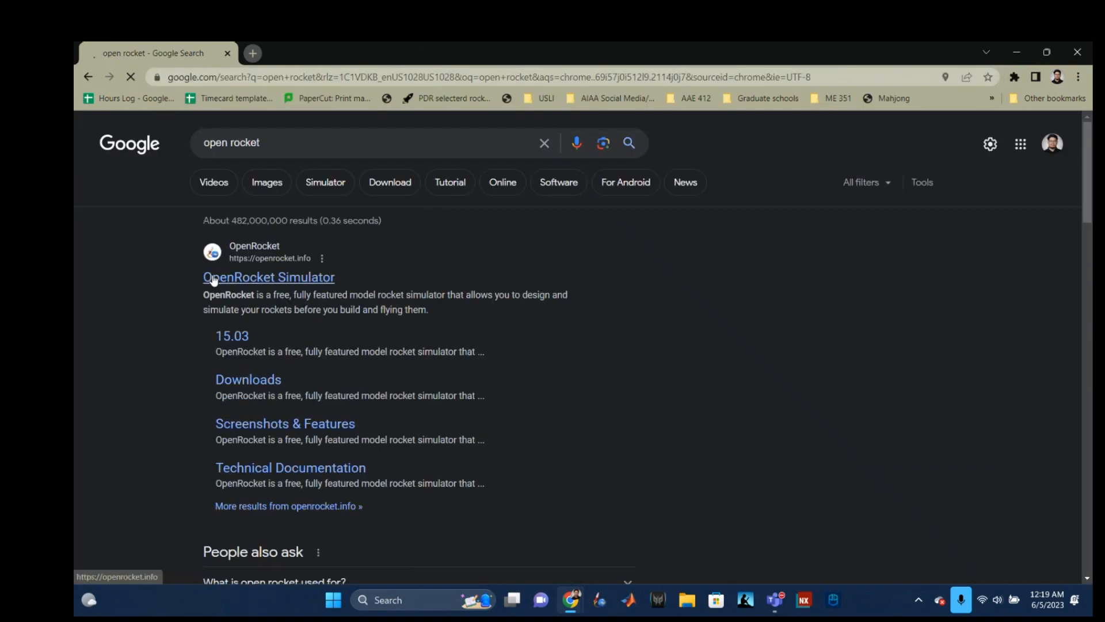
click(283, 279)
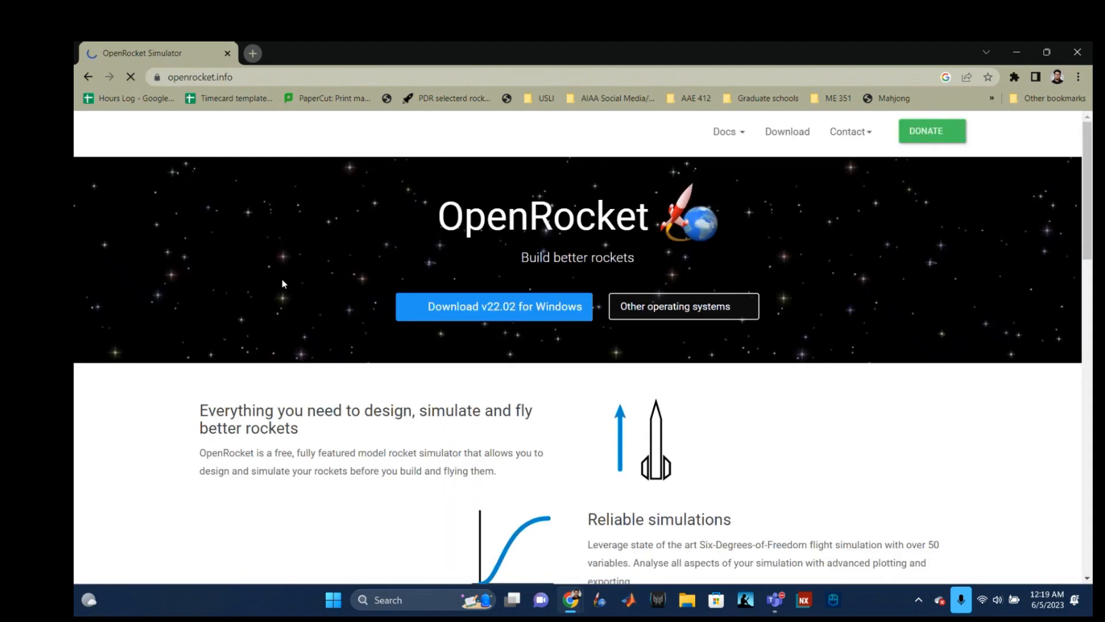
click(679, 308)
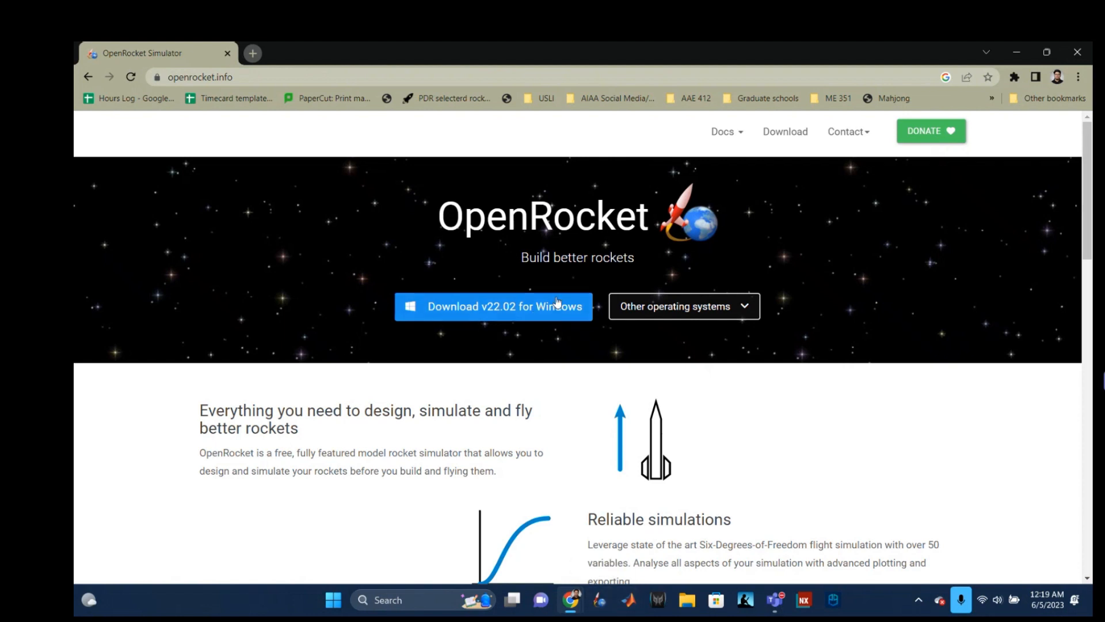
mouse_move(590, 315)
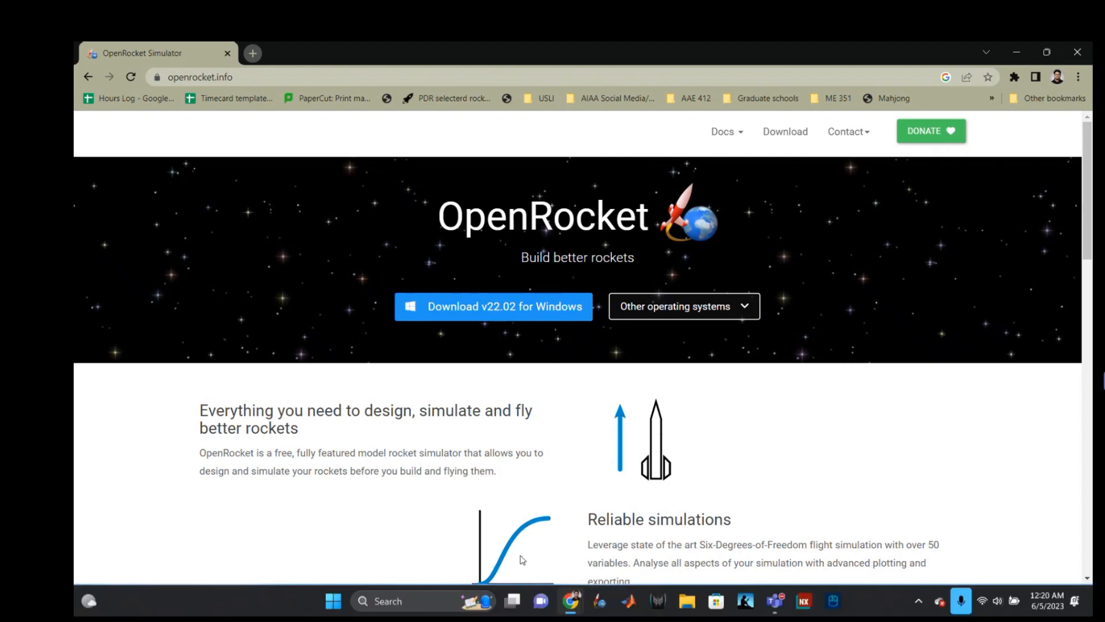
Return to the desktop and launch the OpenRocket application.
key(super+d)
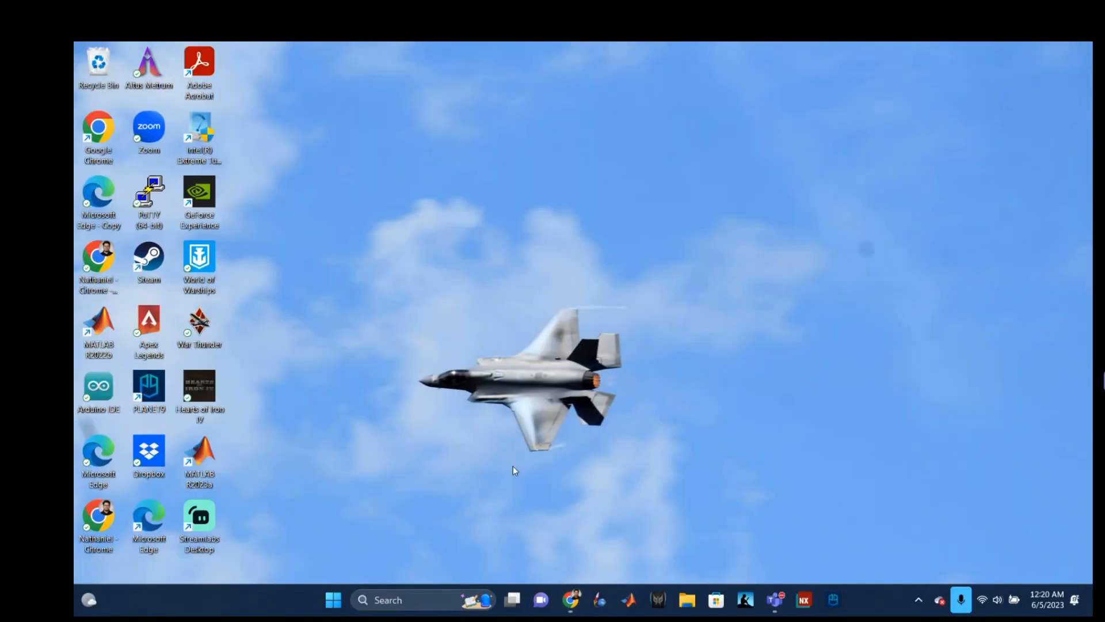
click(611, 598)
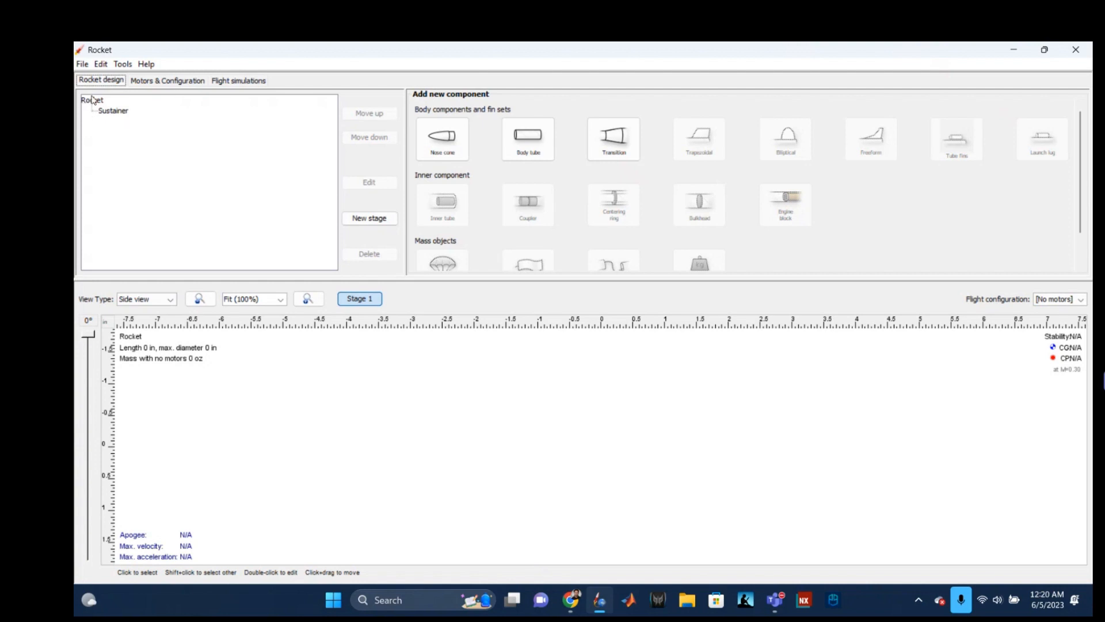
Add two booster stages to the rocket below the sustainer, keeping their default names and settings.
click(104, 111)
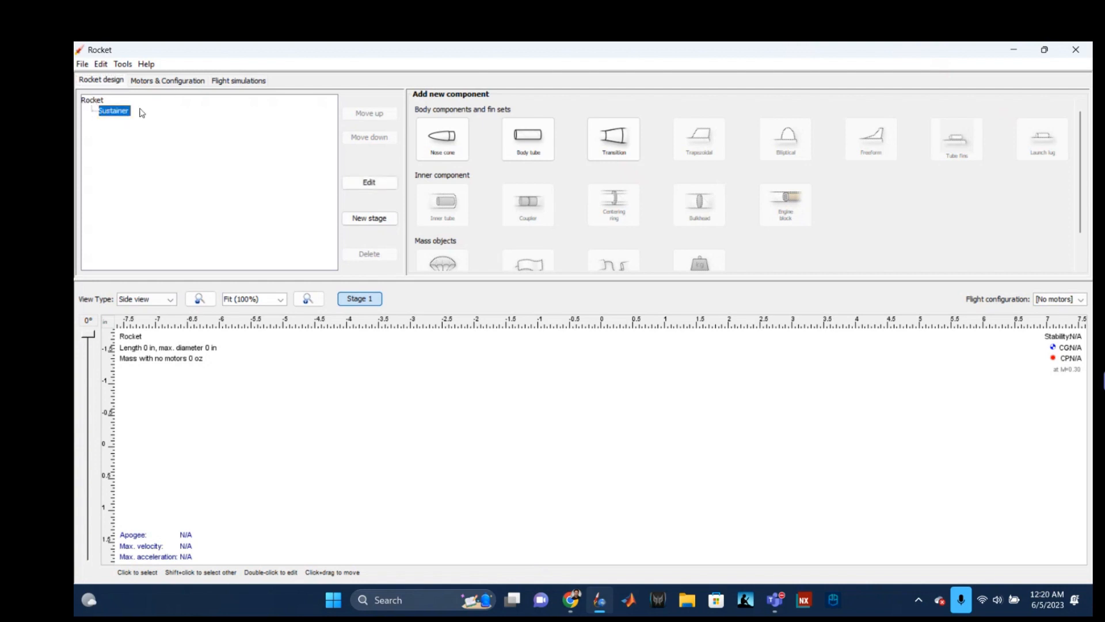
click(99, 101)
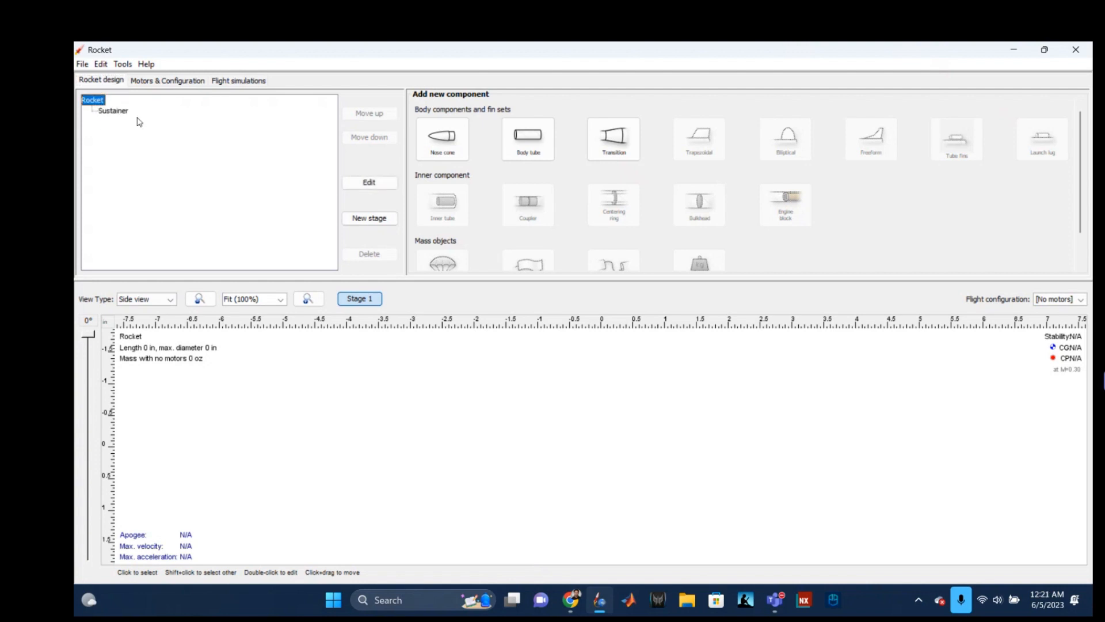
click(371, 224)
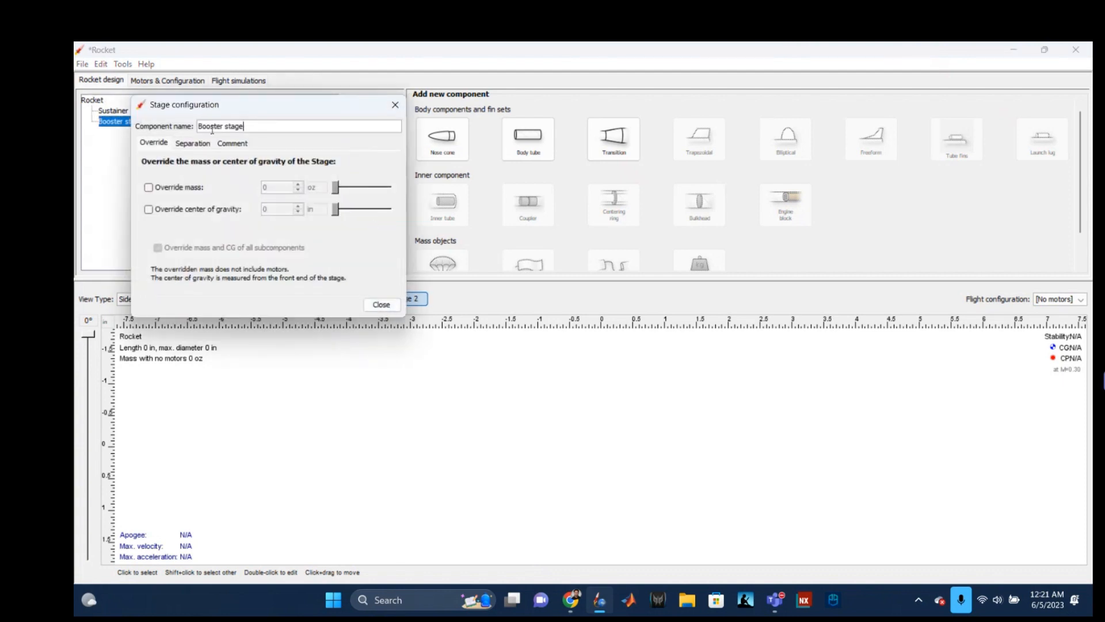
drag(197, 134, 193, 127)
click(281, 126)
click(396, 106)
click(357, 217)
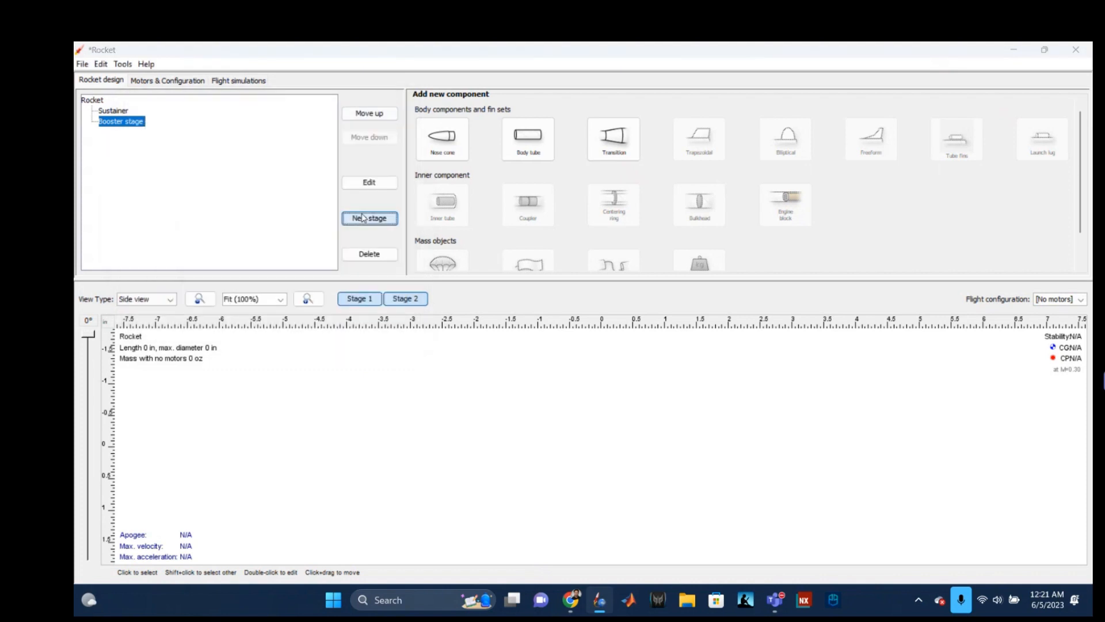
click(395, 103)
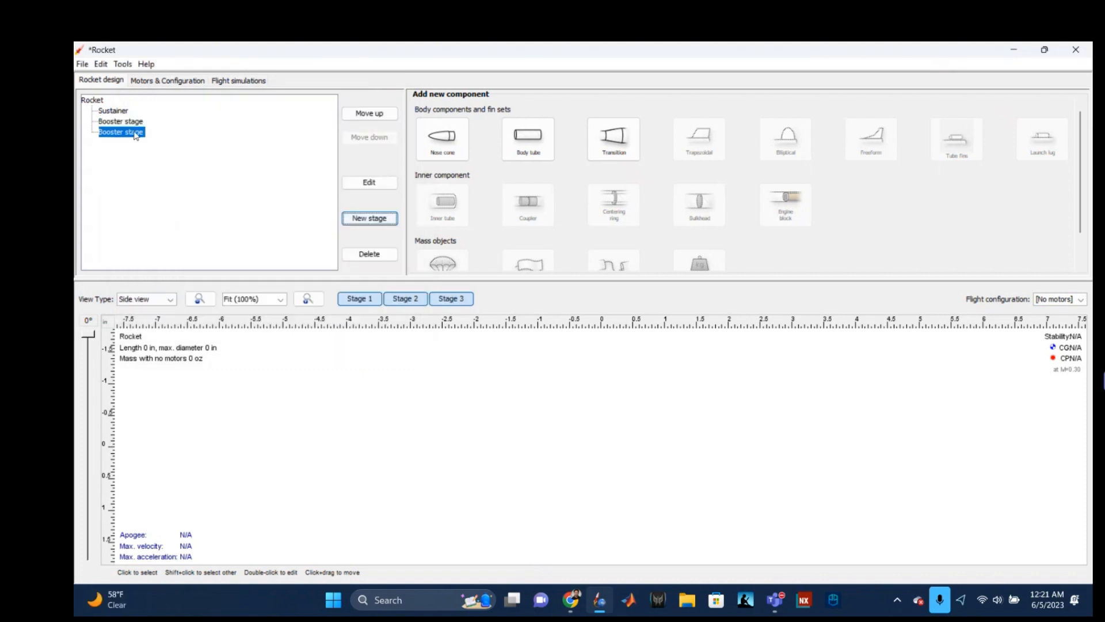
Delete both booster stages so that only the sustainer stage is left.
key(Delete)
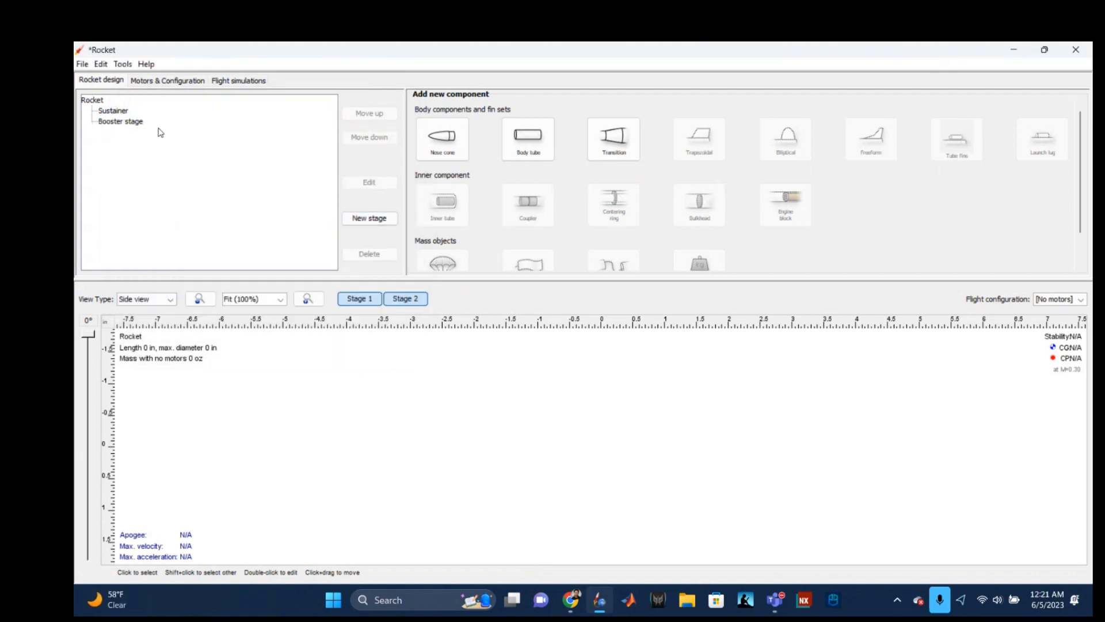
click(115, 122)
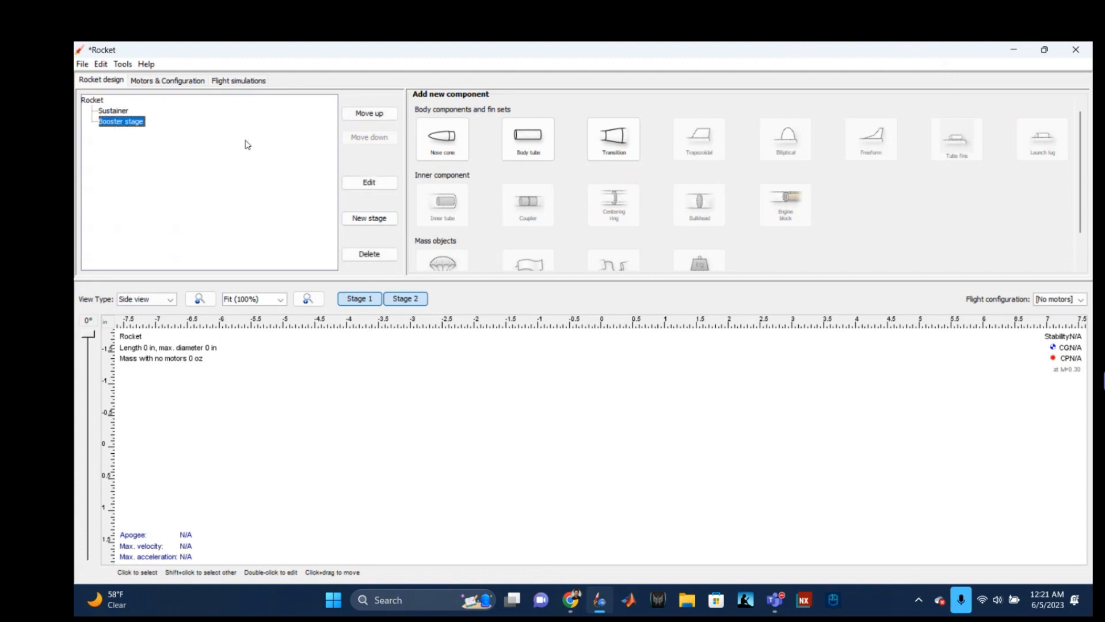
key(Delete)
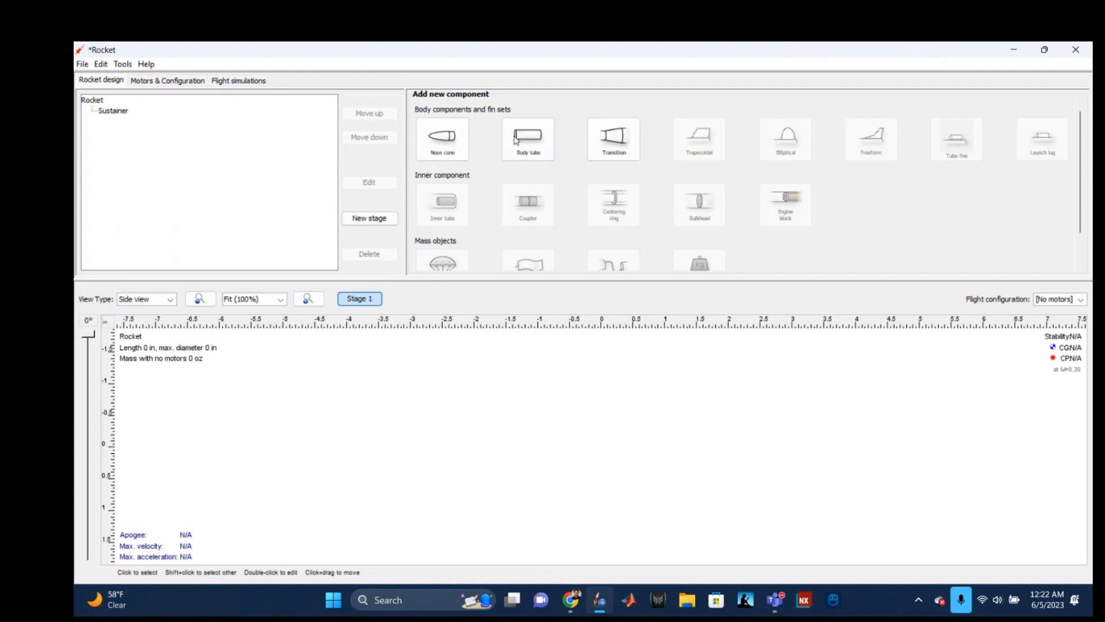
Add a nose cone to the sustainer stage and accept its default ogive configuration.
click(444, 141)
scroll(781, 209, down, 1)
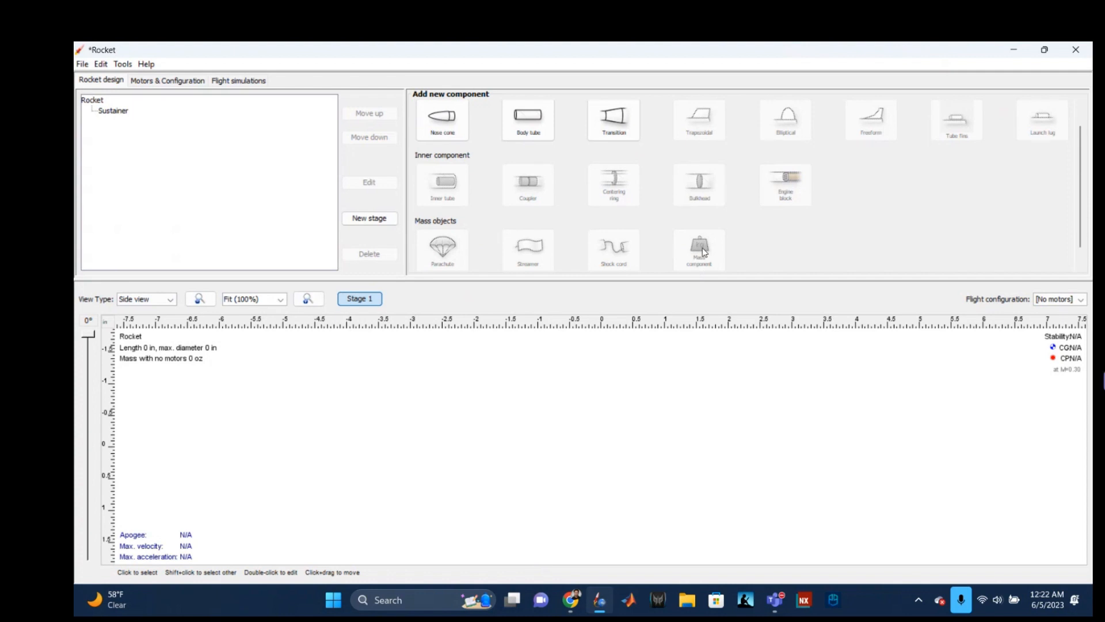
click(441, 118)
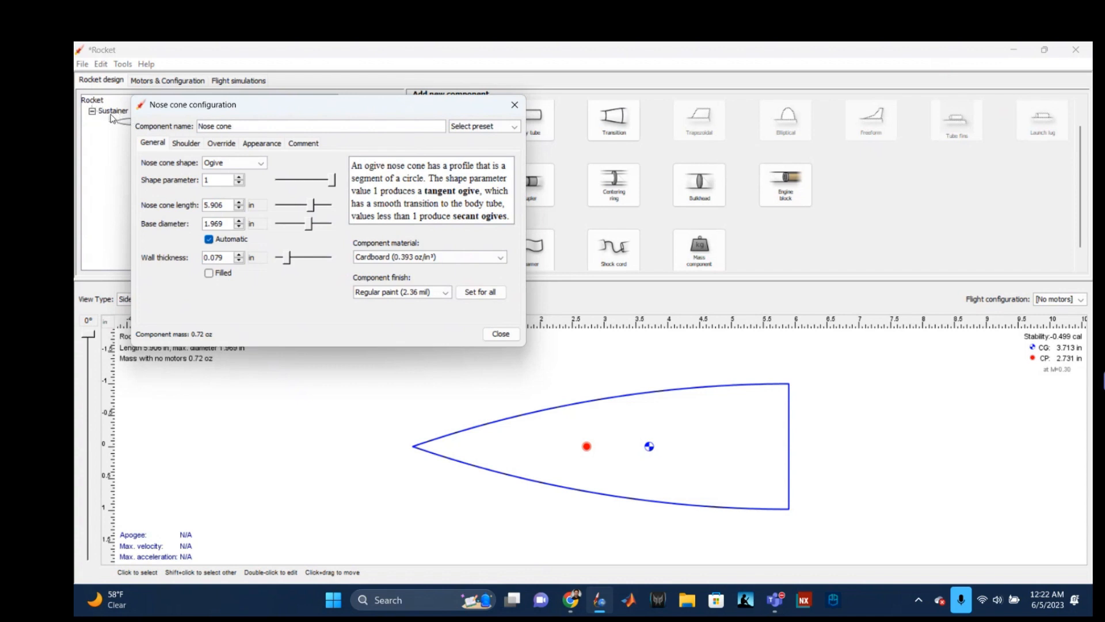
click(499, 334)
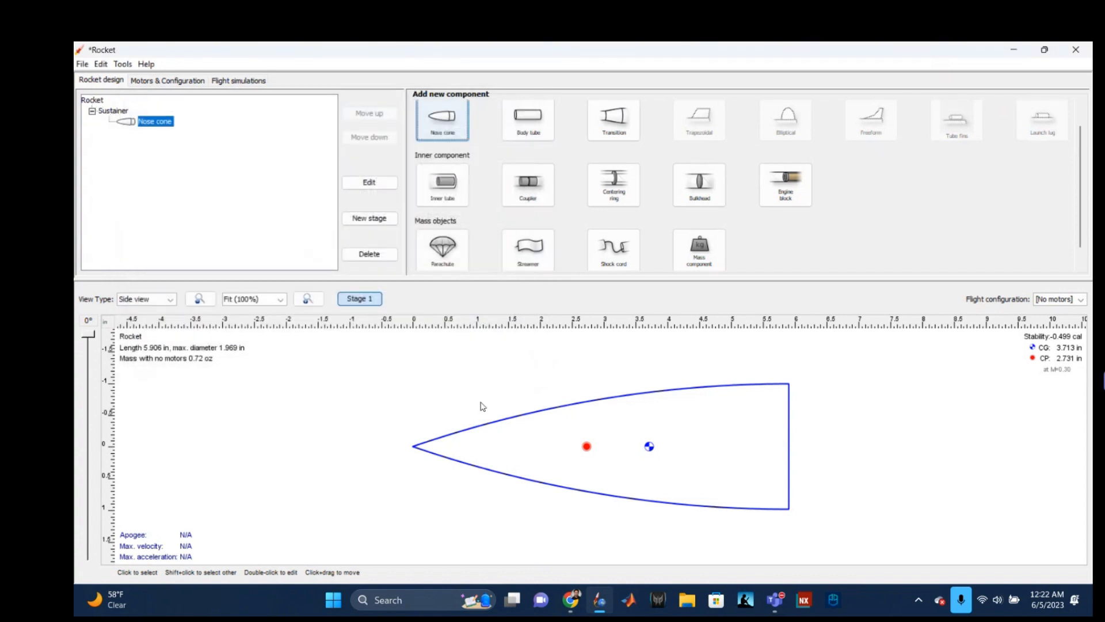
click(96, 102)
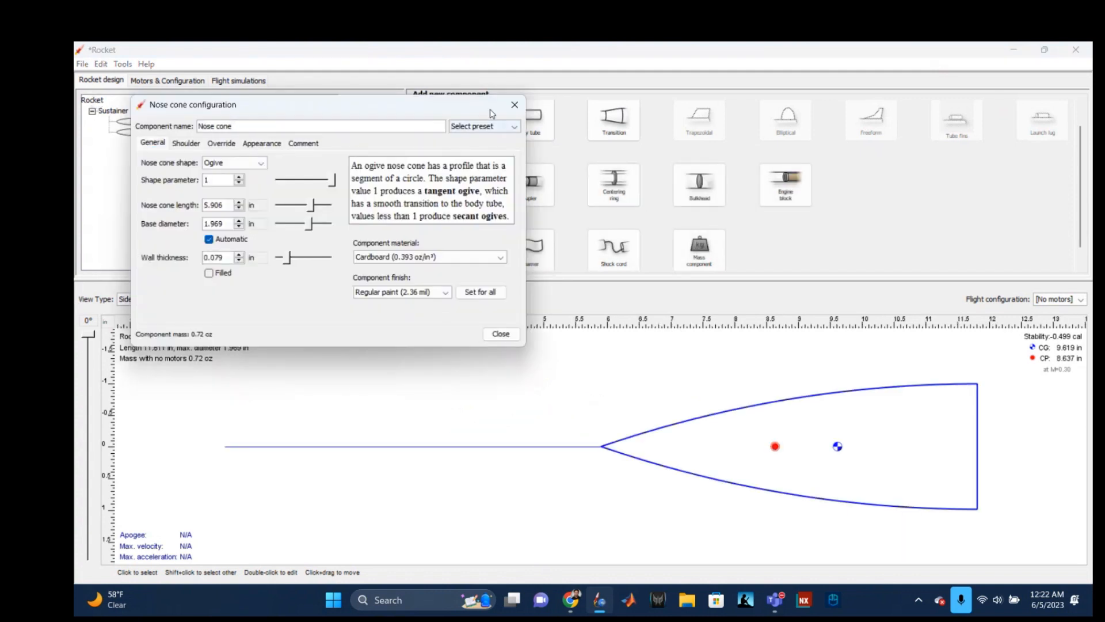
click(515, 104)
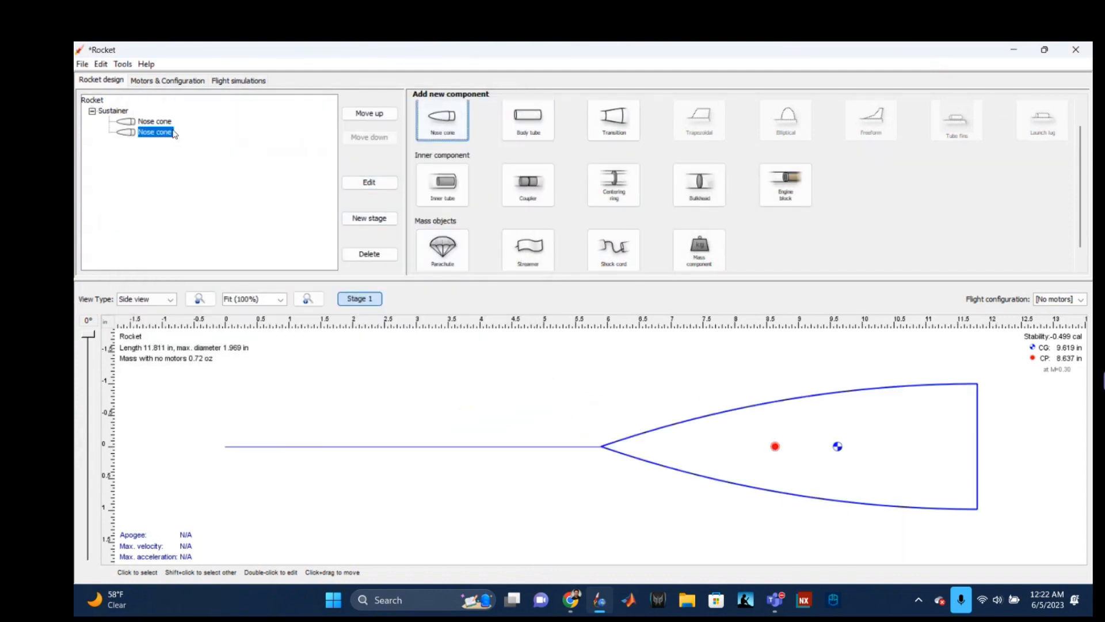
key(Delete)
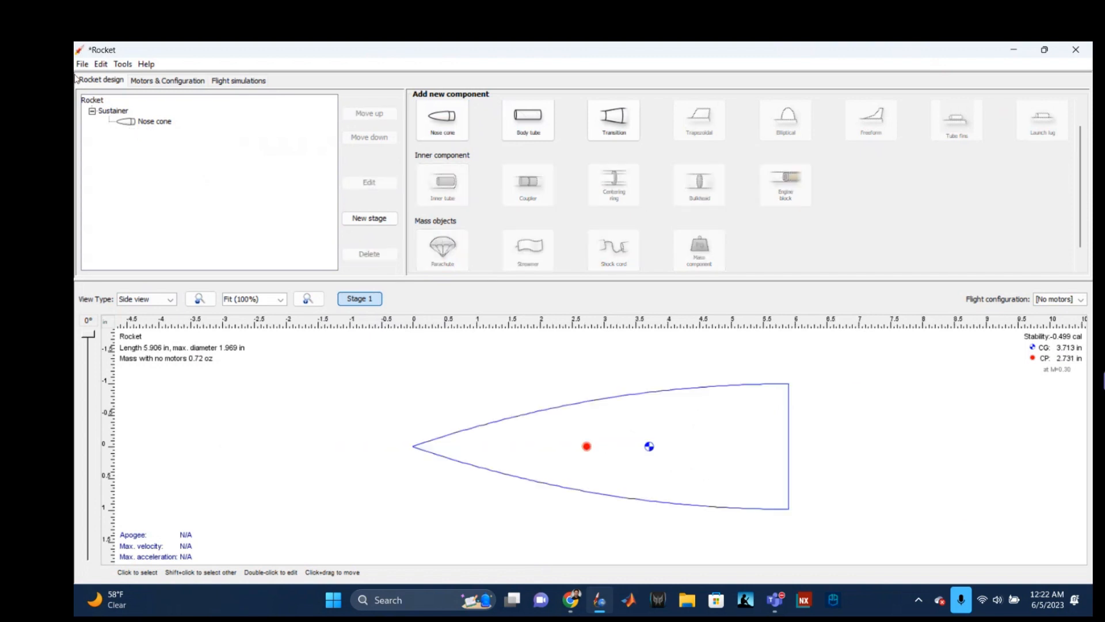
Reopen the nose cone's configuration and set its shape parameter to 1 and its length to 16.5 in.
double_click(788, 413)
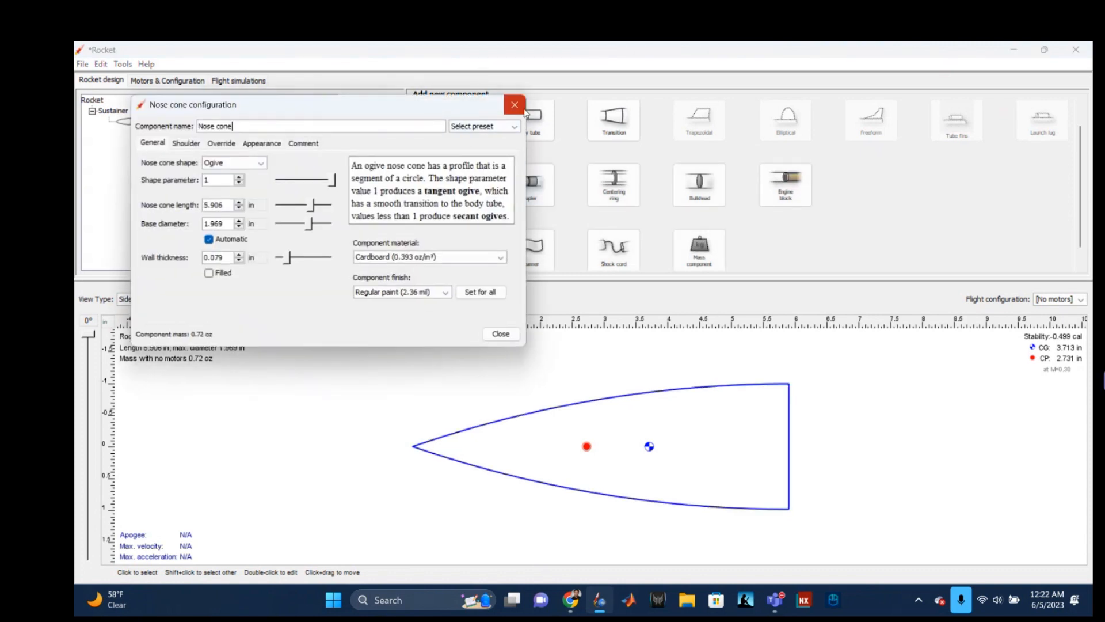
click(229, 179)
click(235, 178)
key(BackSpace)
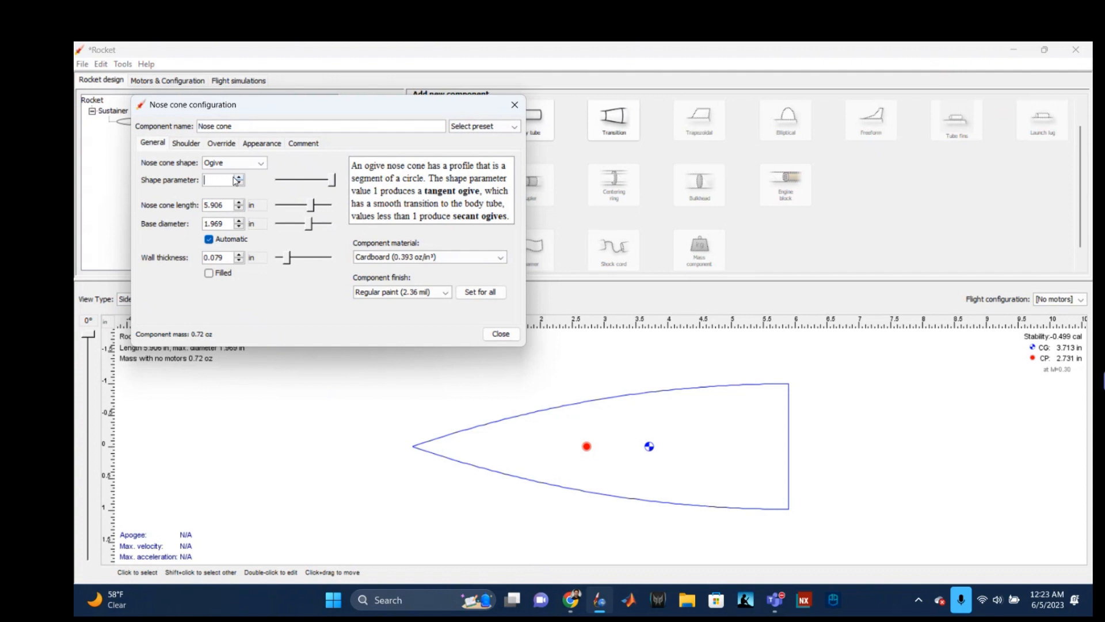
text(16.5)
drag(205, 179, 230, 196)
key(BackSpace)
text(1)
drag(228, 203, 210, 213)
text(16.5)
Set the nose cone's base diameter to 4 in.
click(227, 224)
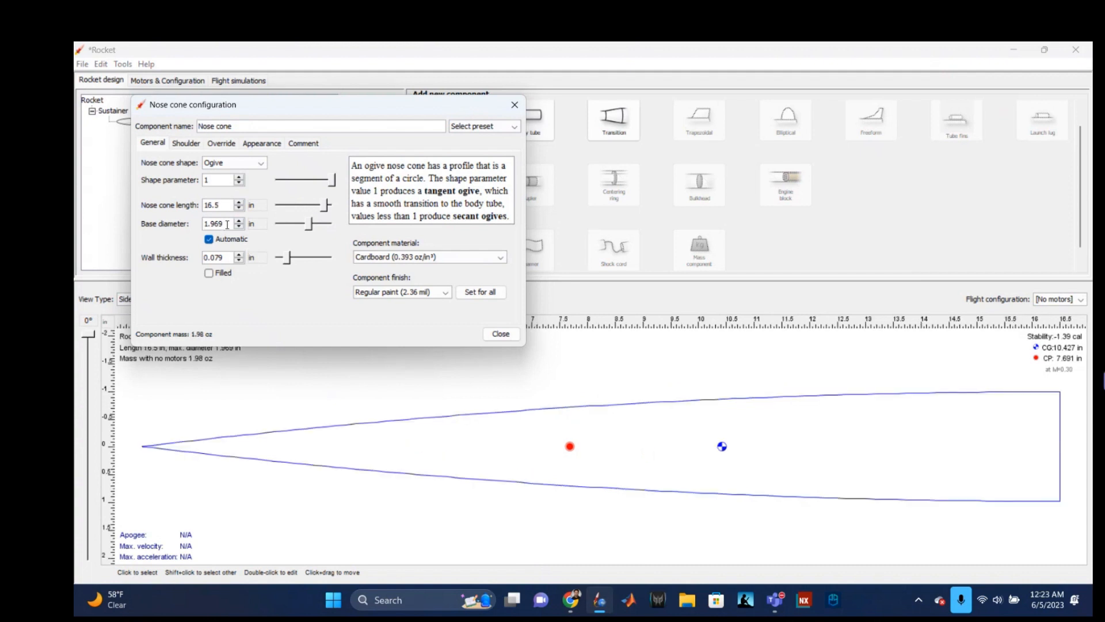
key(BackSpace)
key(BackSpace)
key(BackSpace)
key(BackSpace)
key(BackSpace)
text(4)
key(Return)
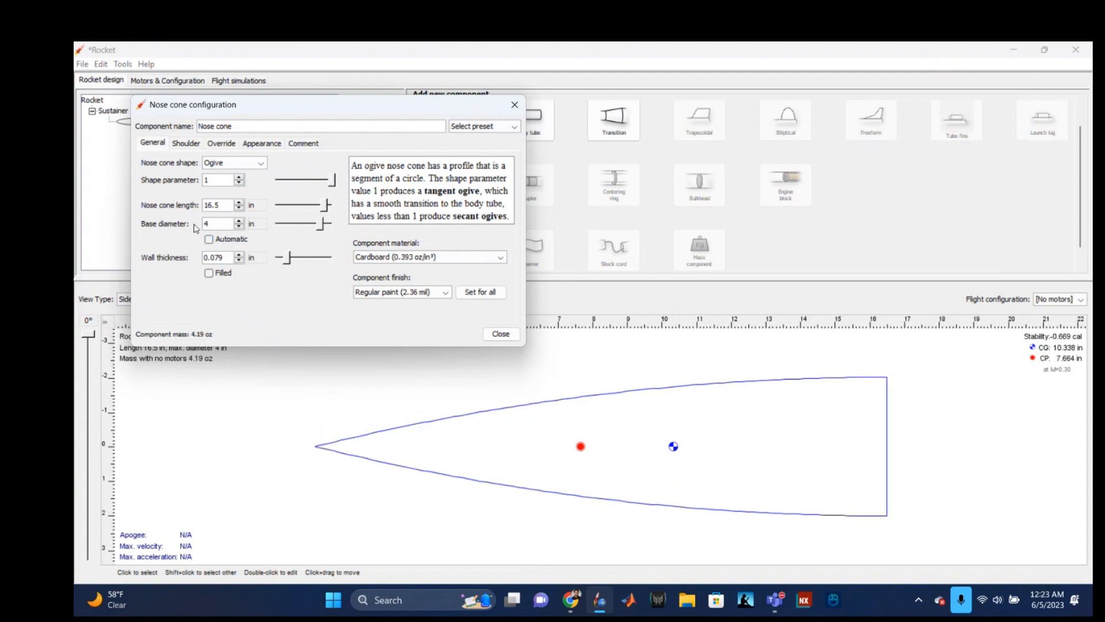
Set the nose cone's wall thickness to 0.064 in.
click(229, 259)
key(BackSpace)
text(0.064)
key(Return)
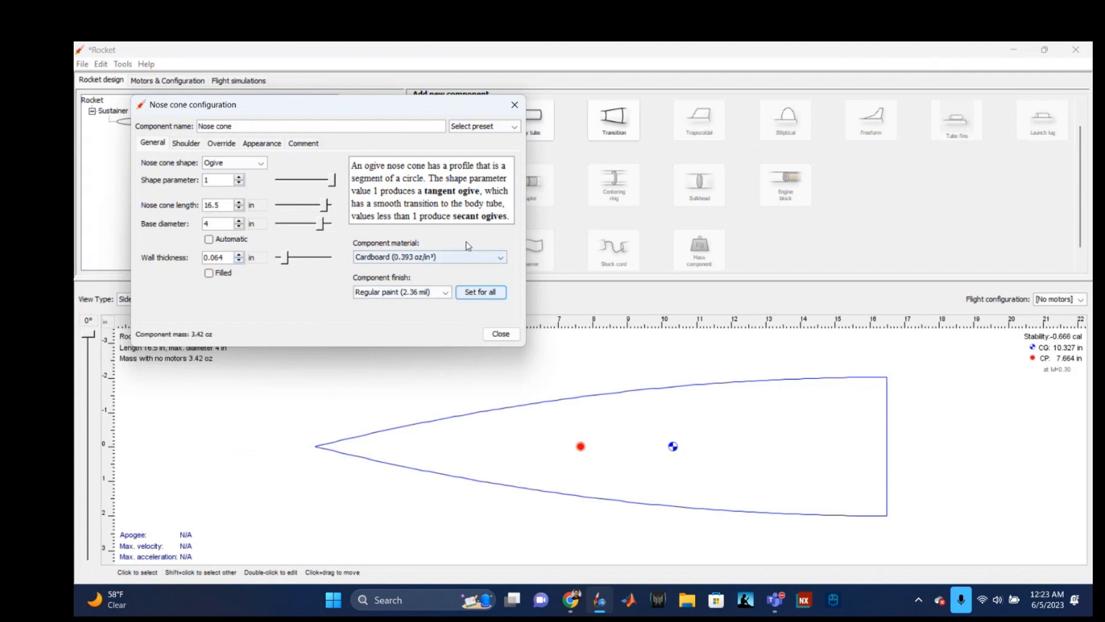
Set the nose cone's material to Fiberglass (1.07 oz/in³) and close its configuration.
click(450, 258)
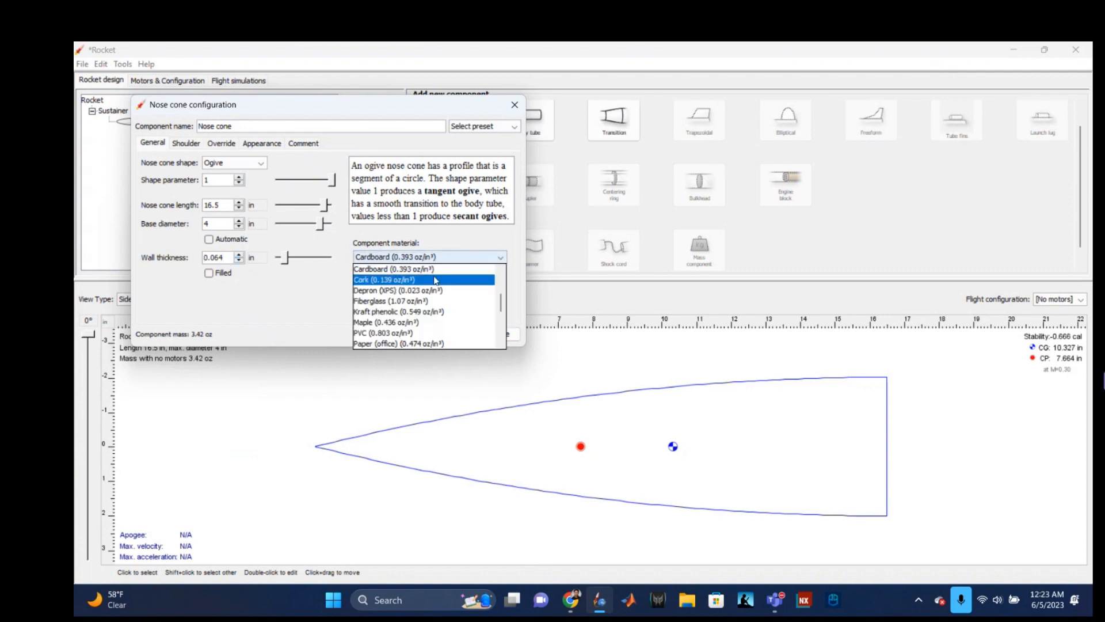
click(430, 302)
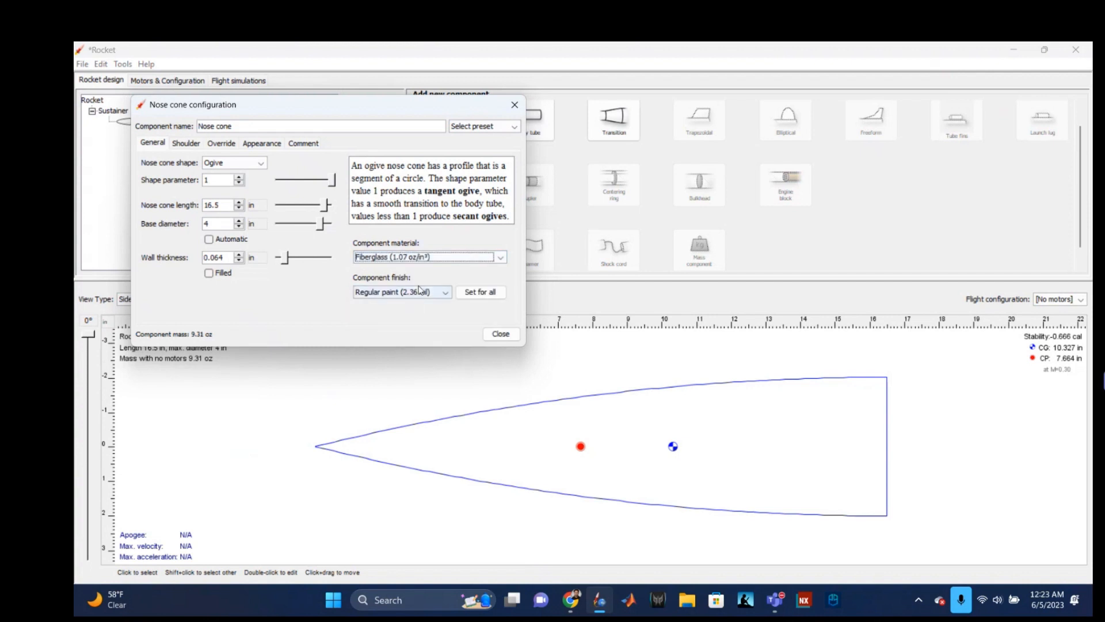
click(495, 333)
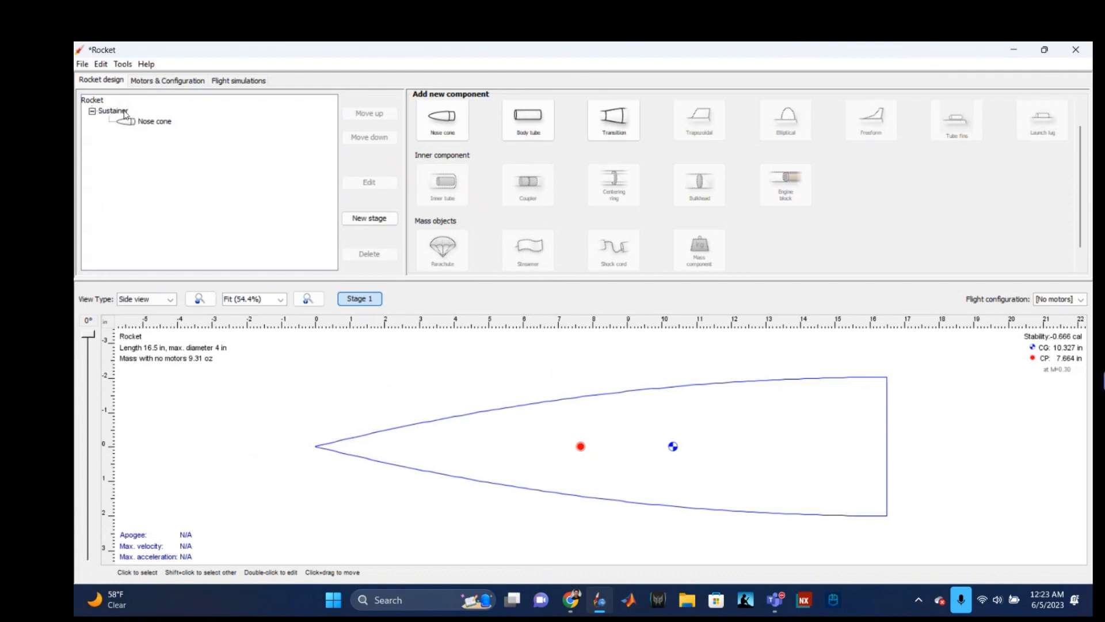
Add a body tube behind the nose cone and set its length to 33.25 in.
click(546, 131)
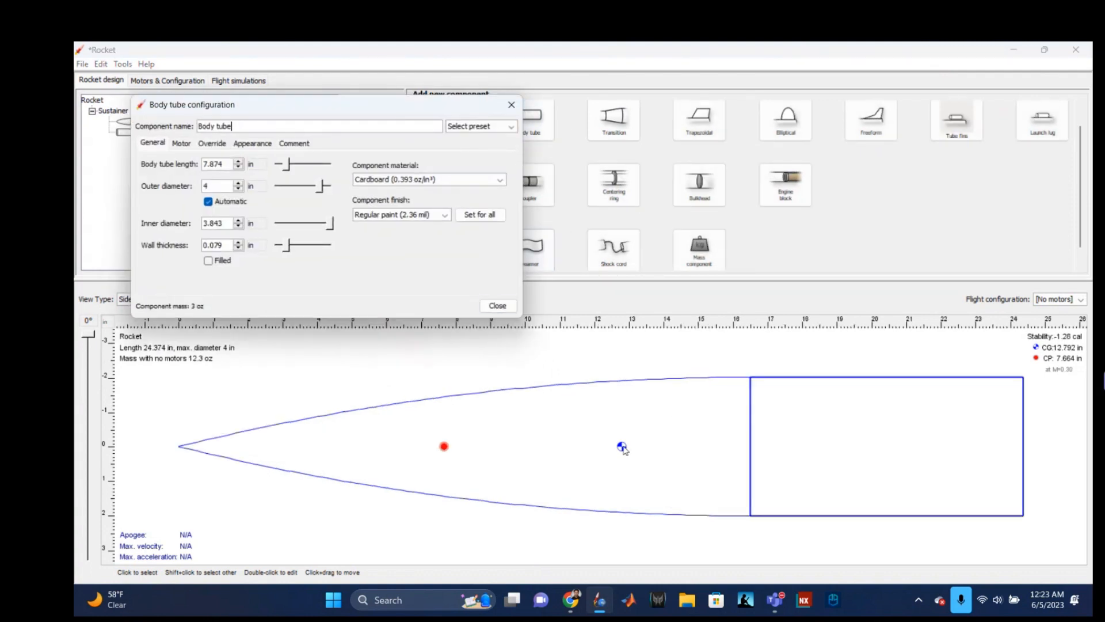
click(231, 164)
key(BackSpace)
key(BackSpace)
key(BackSpace)
key(BackSpace)
key(BackSpace)
text(33.)
key(Return)
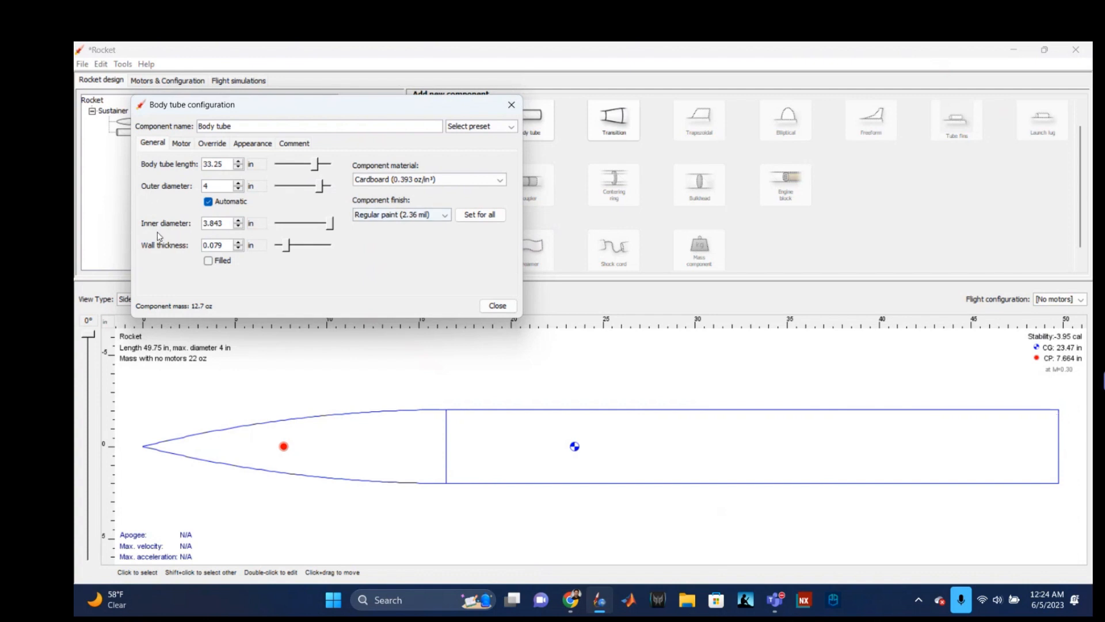
Set the body tube's material to Fiberglass (1.07 oz/in³), and leave the tube selected in the rocket drawing.
click(228, 245)
drag(228, 245, 195, 245)
click(220, 223)
click(424, 182)
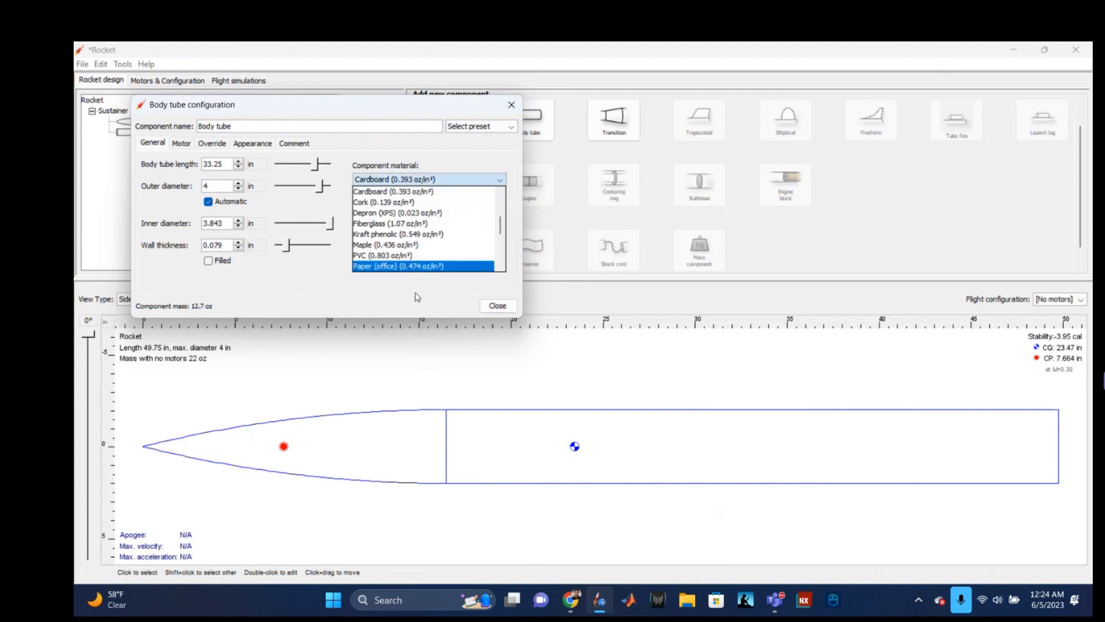
click(438, 226)
click(497, 306)
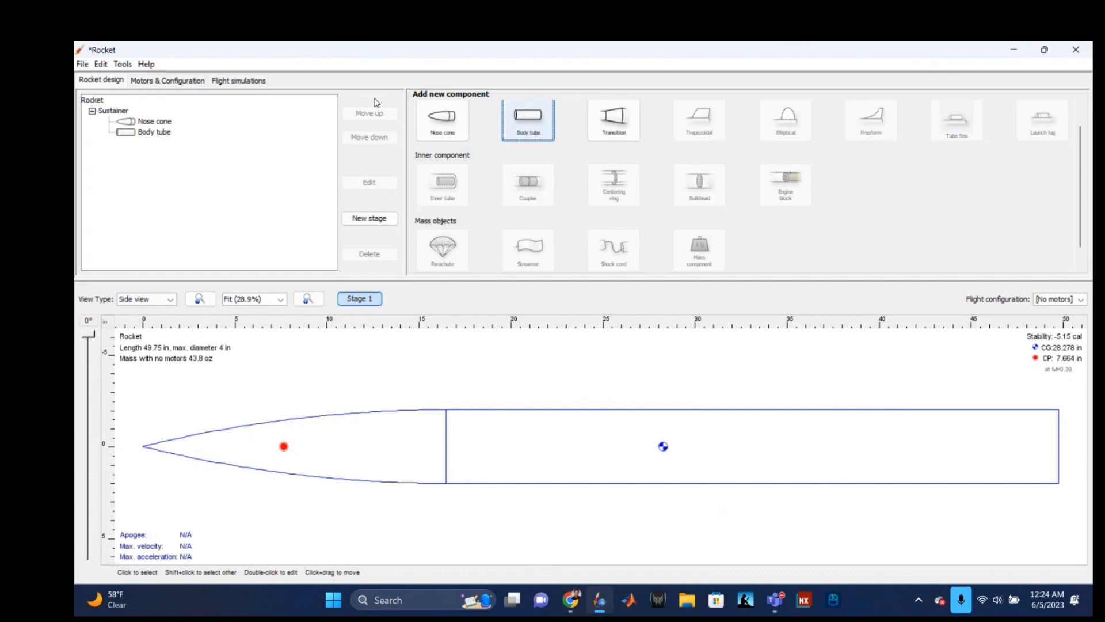
click(758, 440)
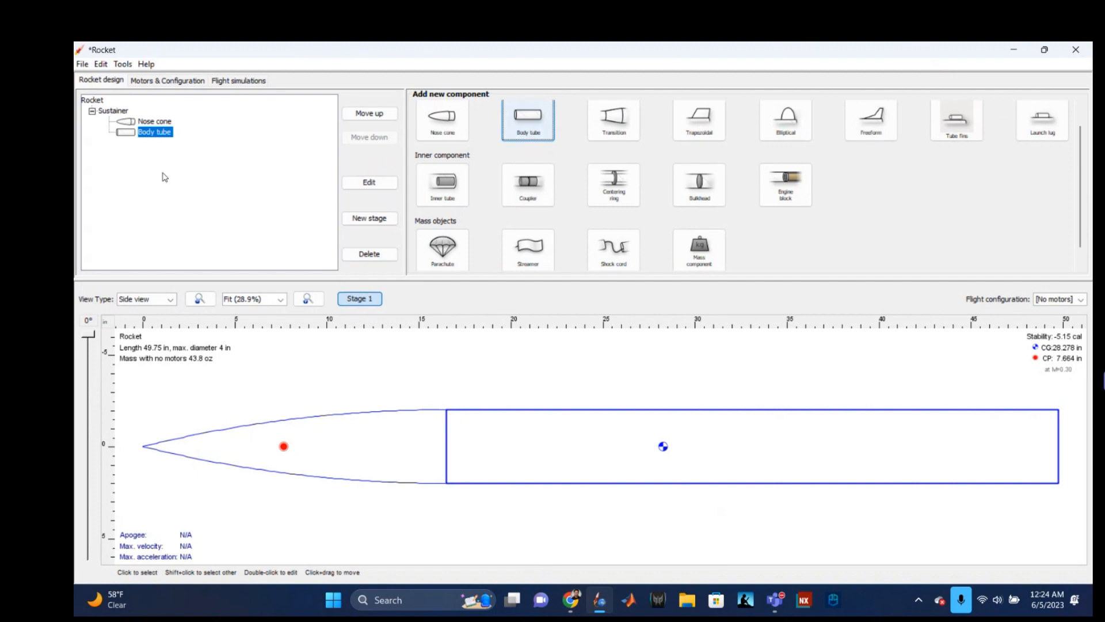
Review the configurations of the nose cone and the body tube, and close the body tube's configuration.
click(163, 134)
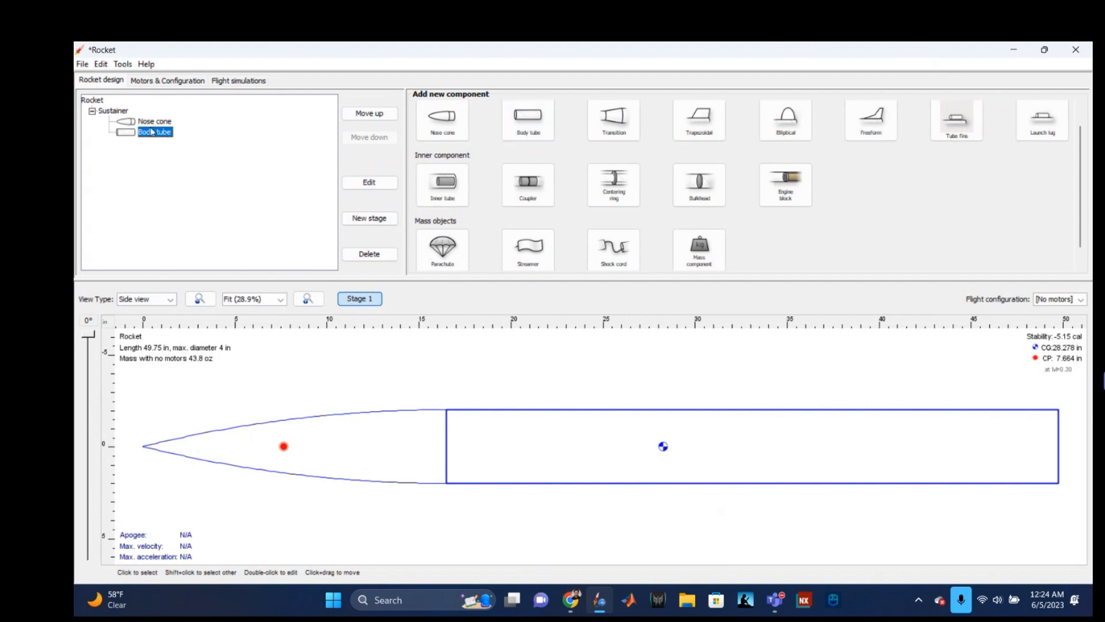
click(156, 125)
click(156, 134)
double_click(402, 432)
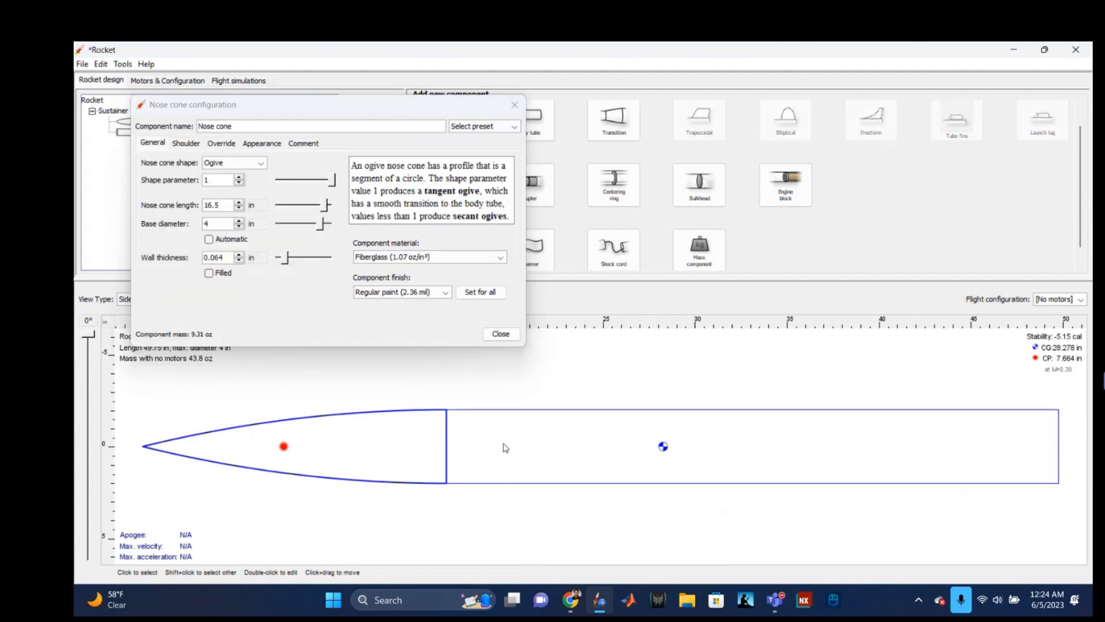
double_click(503, 447)
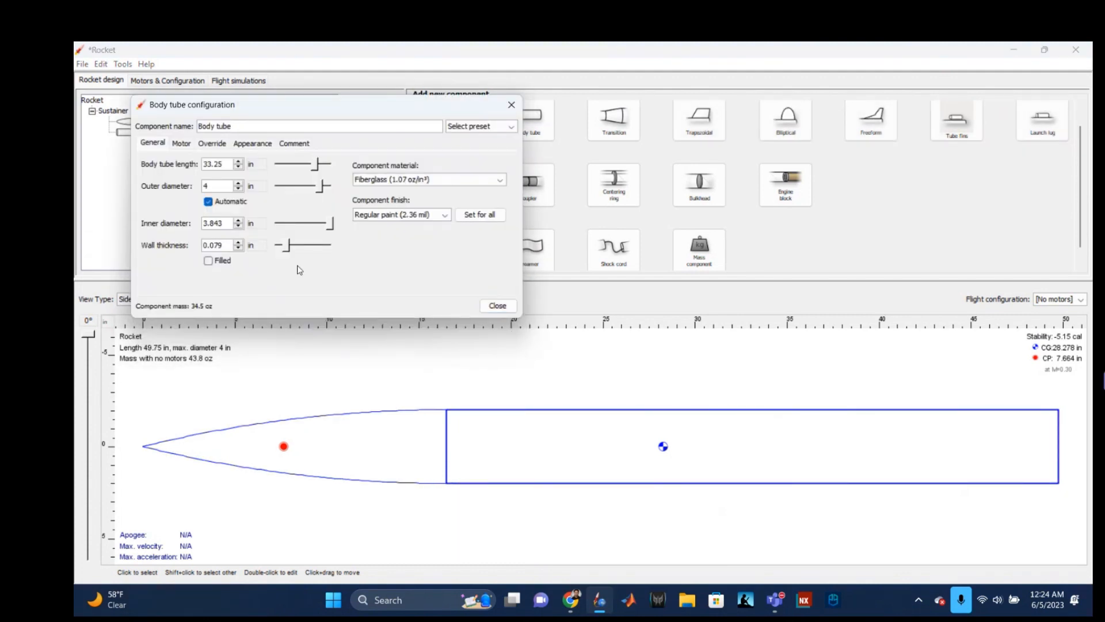
click(497, 306)
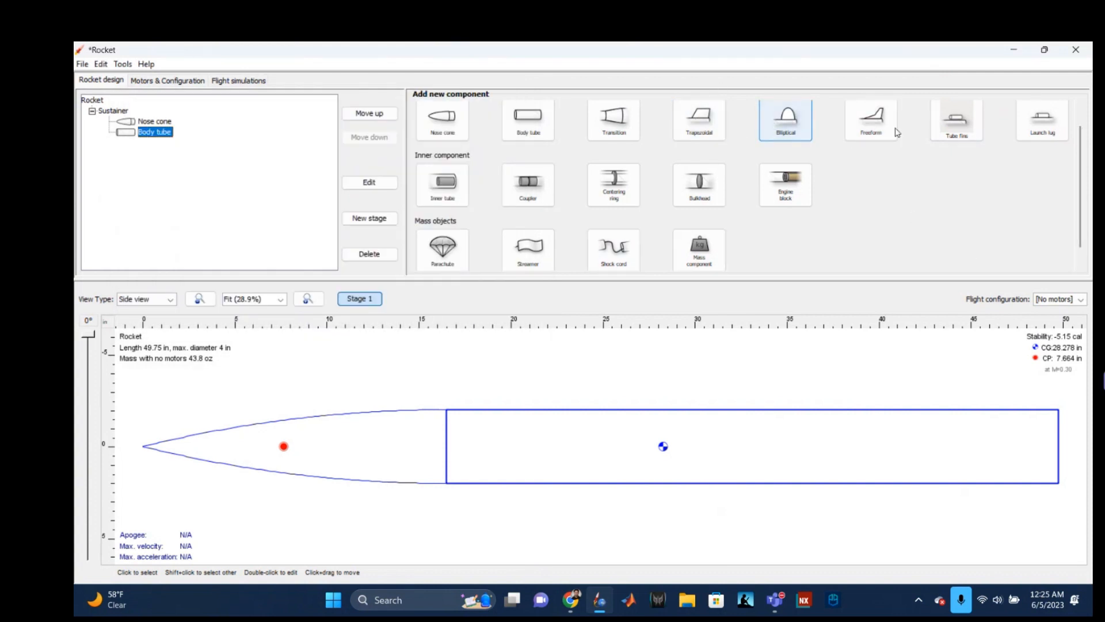
Add a trapezoidal fin set to the body tube and set its number of fins to 4.
scroll(850, 187, up, 1)
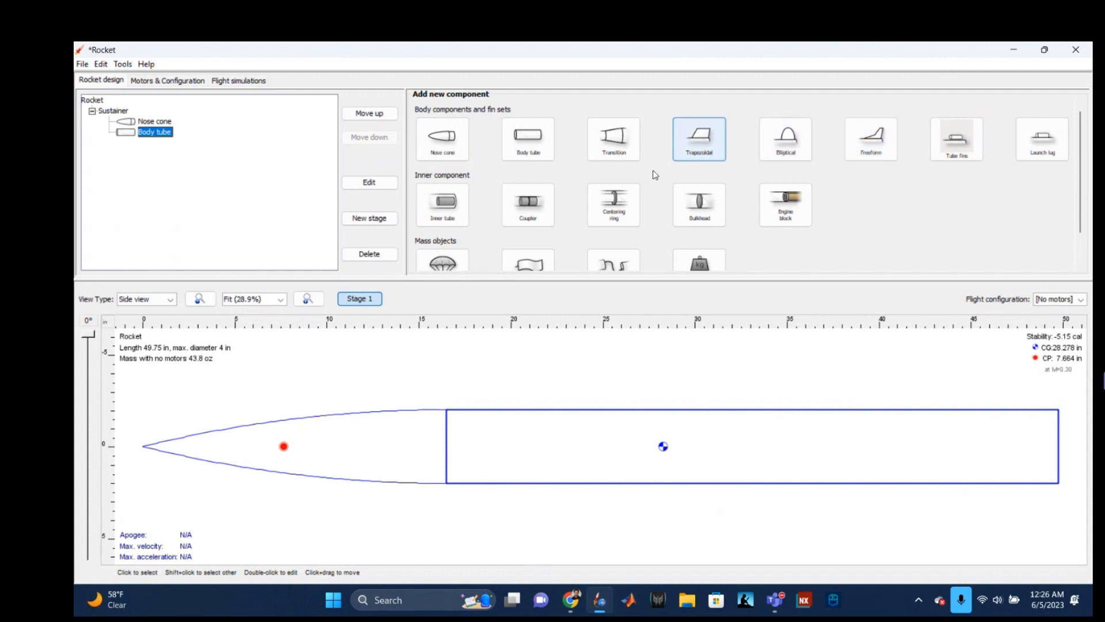
click(695, 144)
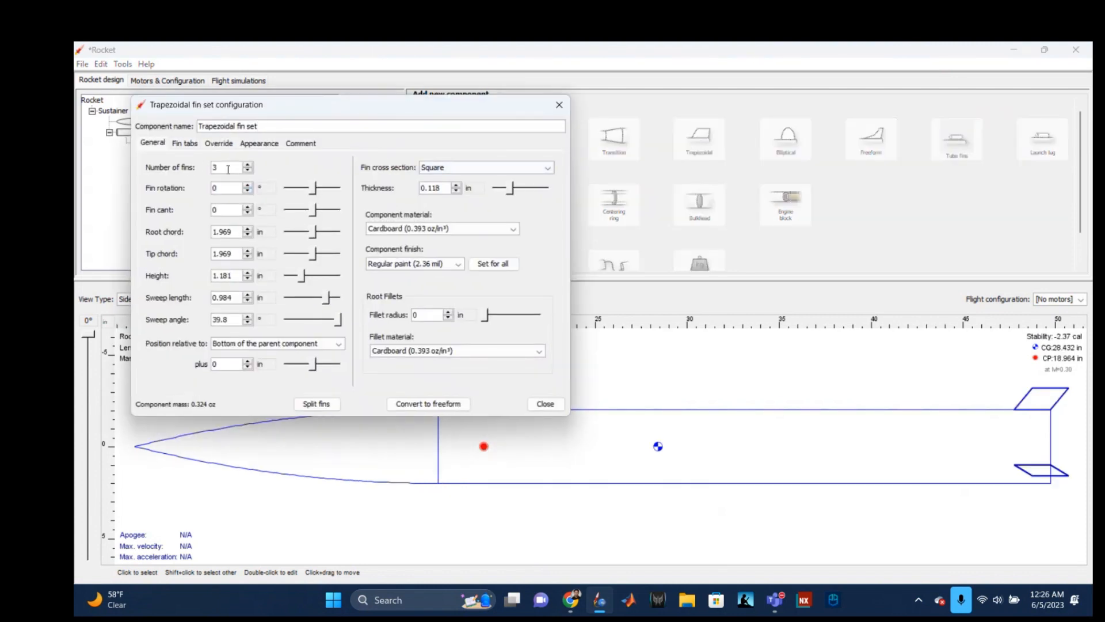
double_click(231, 168)
click(232, 170)
click(247, 165)
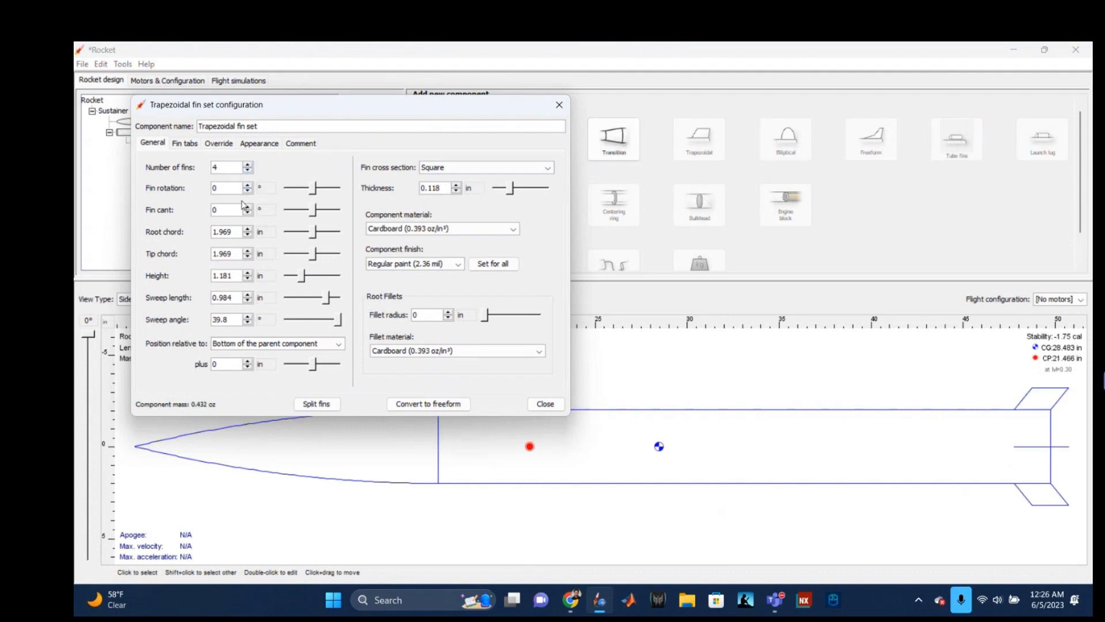
Set the fin set's root chord to 3.25 in.
click(236, 233)
key(BackSpace)
key(BackSpace)
key(BackSpace)
key(BackSpace)
key(BackSpace)
text(3.25)
key(Return)
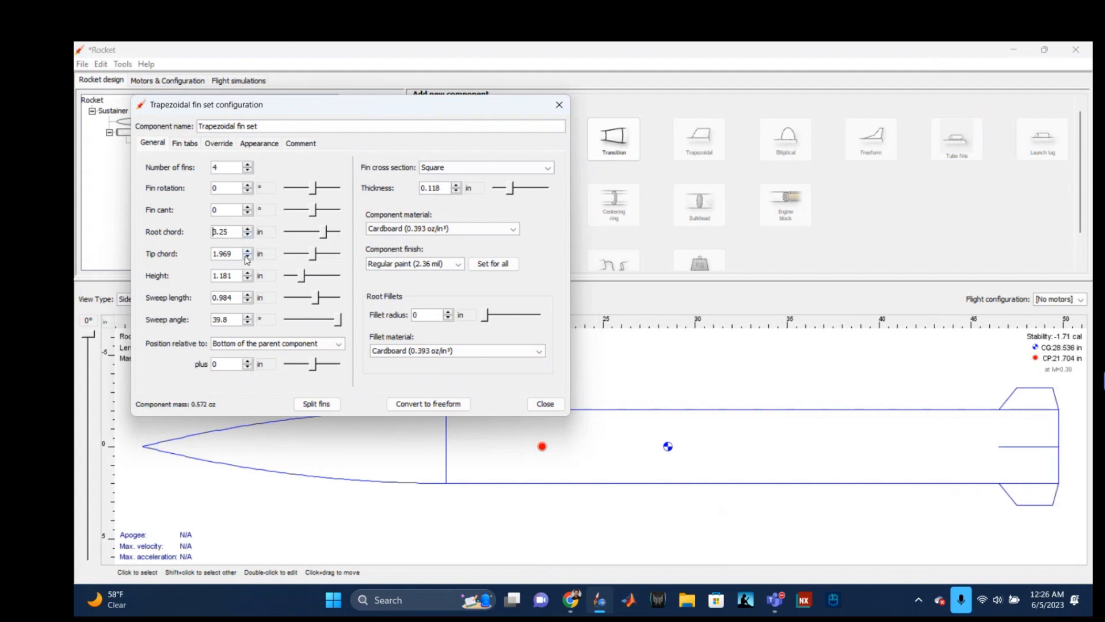
Set the fin set's tip chord to 2.75 in and its height to 3 in.
double_click(233, 256)
key(BackSpace)
text(2.75)
key(Return)
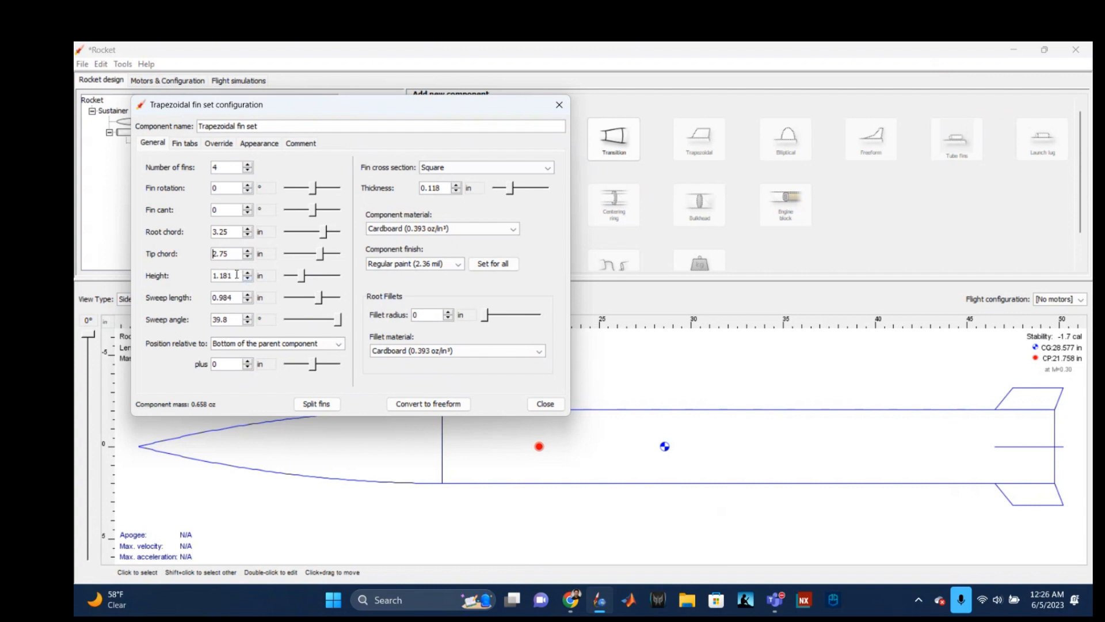
double_click(236, 275)
key(BackSpace)
text(3)
key(Return)
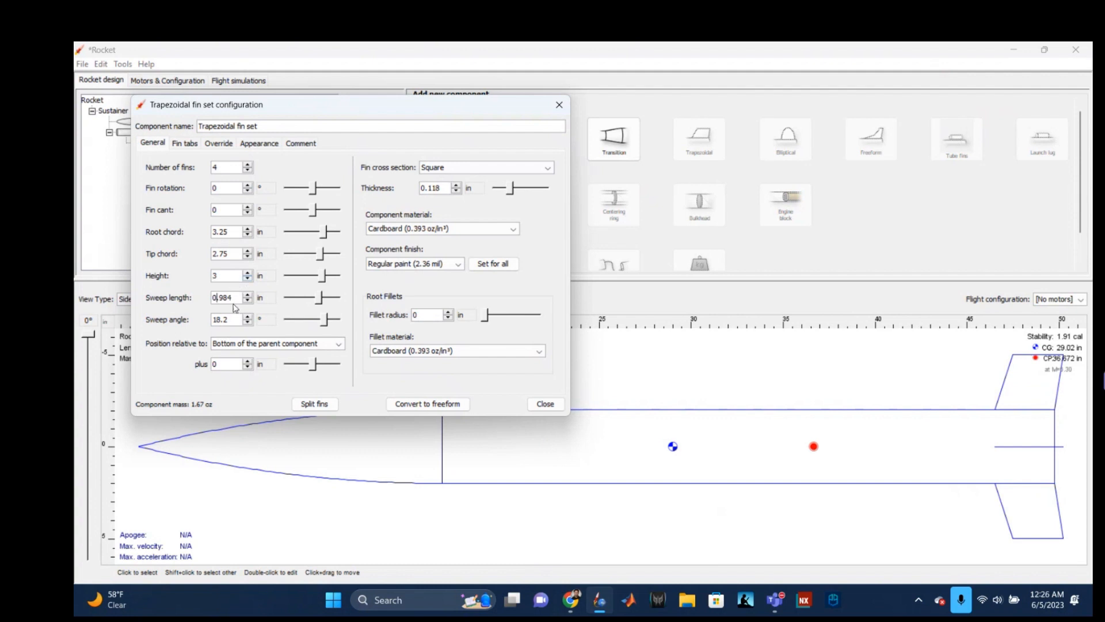
Set the fin set's sweep length to 1.5 in, after trying 1.48 in.
key(BackSpace)
key(BackSpace)
key(BackSpace)
key(BackSpace)
key(BackSpace)
text(1.48)
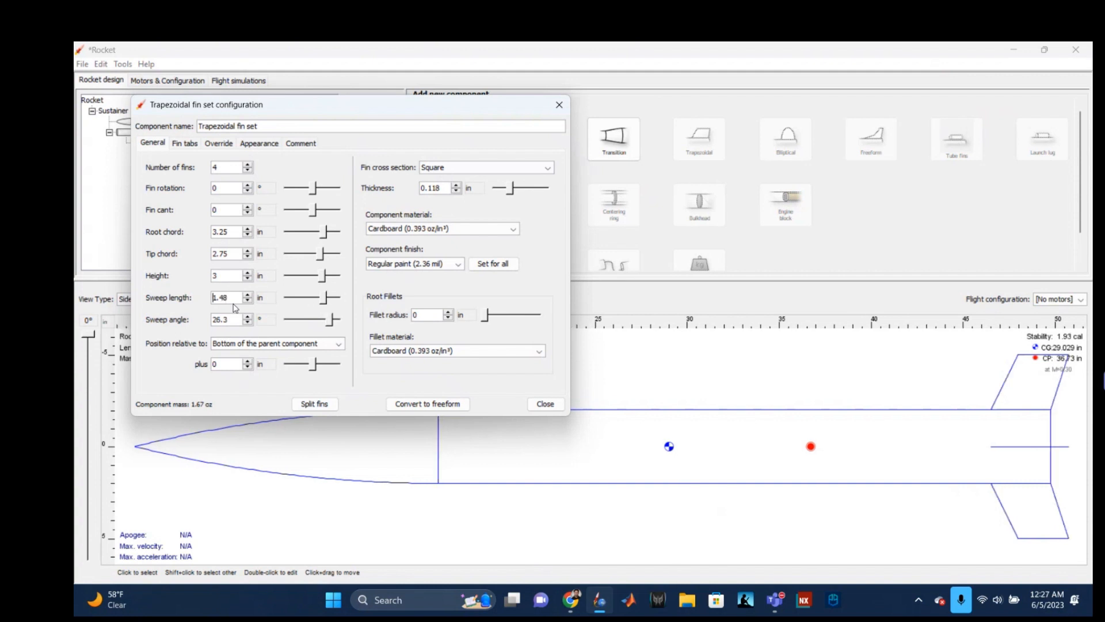
key(BackSpace)
key(BackSpace)
text(5)
Set the fins' sweep angle to 26.6° after trying 0°, and close the fin set's configuration.
click(233, 317)
drag(213, 320, 230, 320)
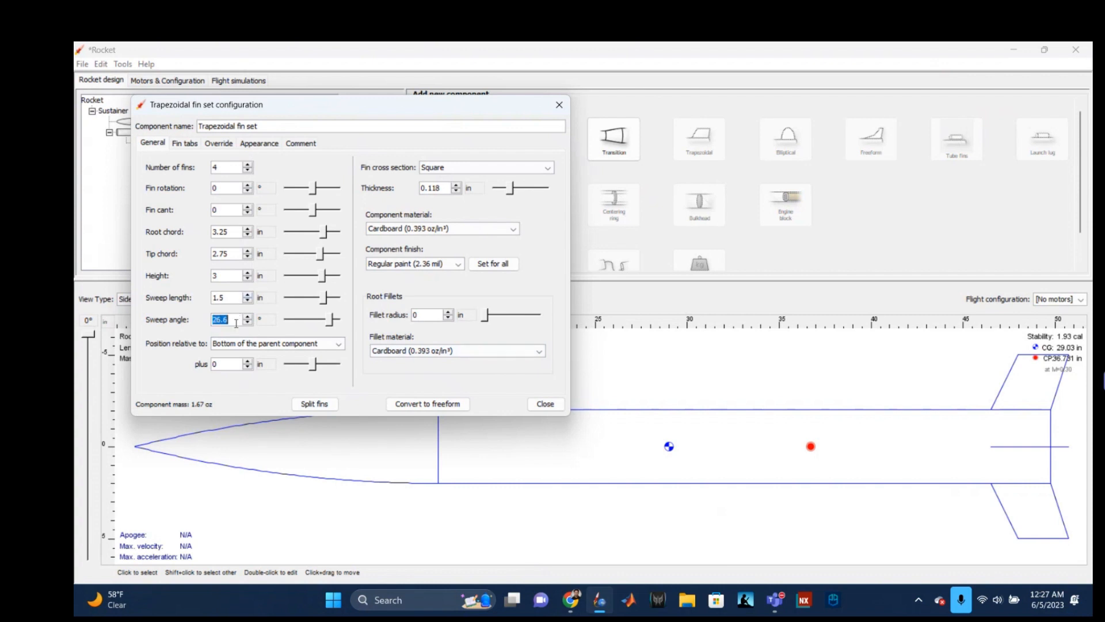
key(BackSpace)
text(0)
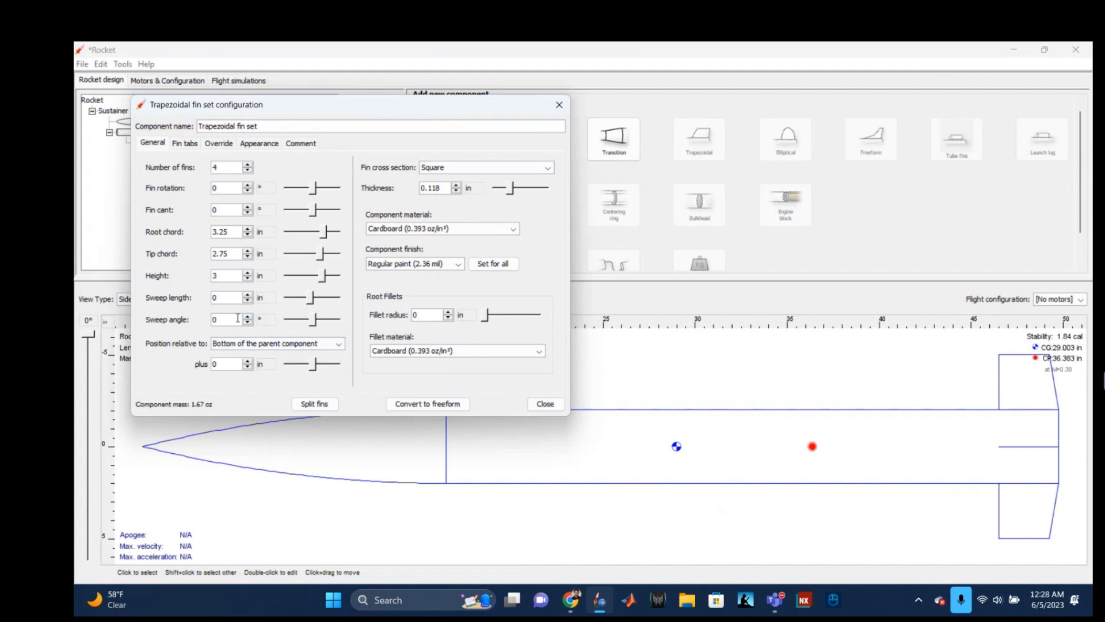
text(26.6)
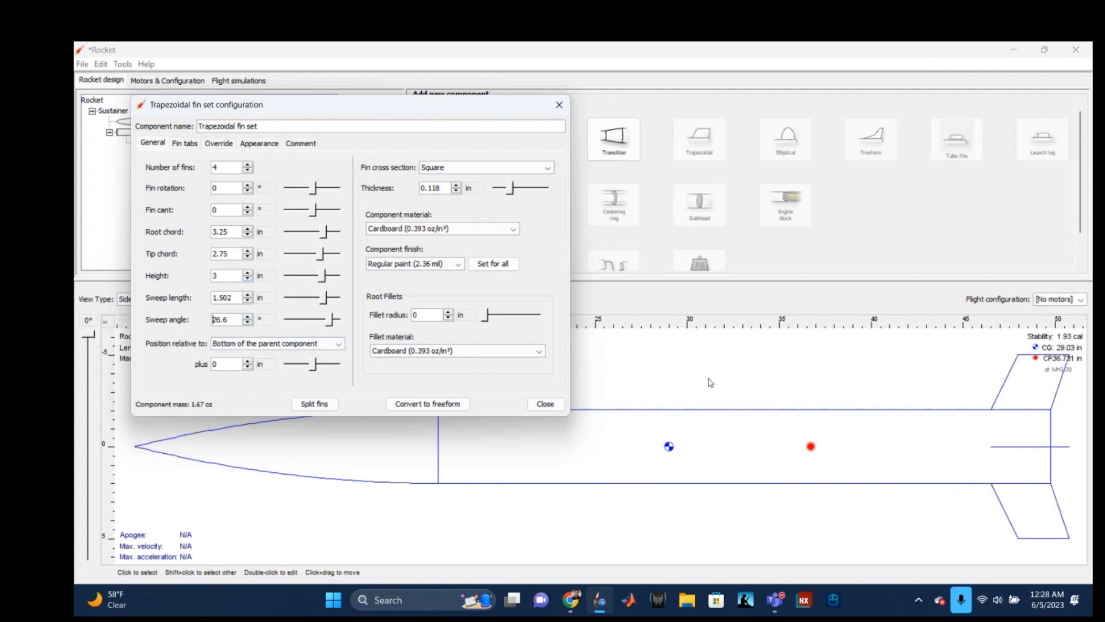
click(556, 406)
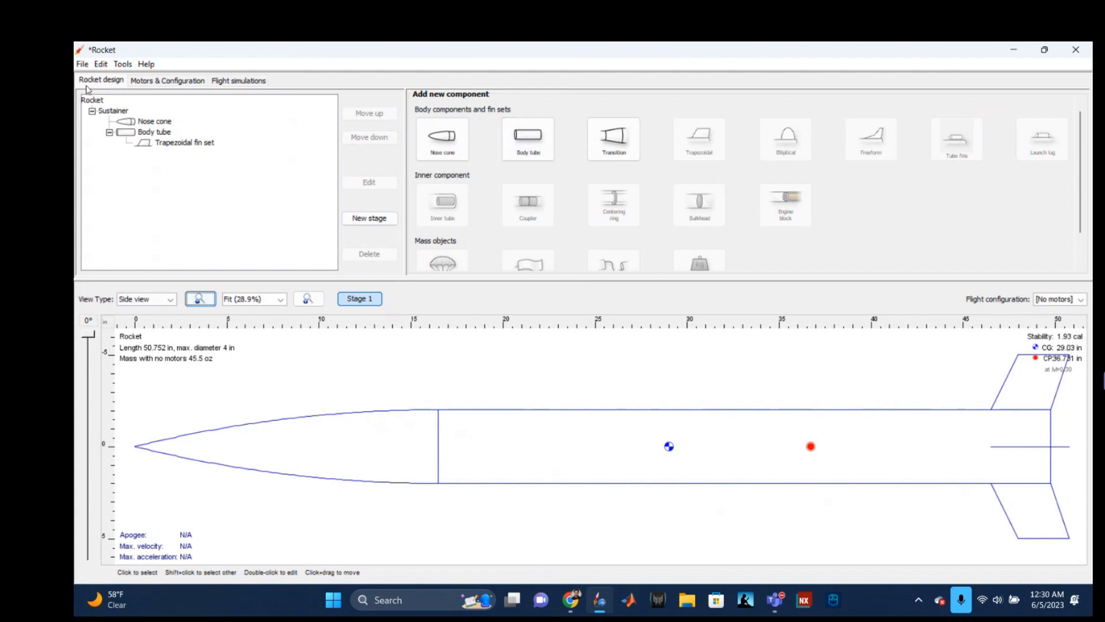
Open the rocket optimization and add the nose cone's diameter, length and thickness to the parameters to optimize.
click(122, 64)
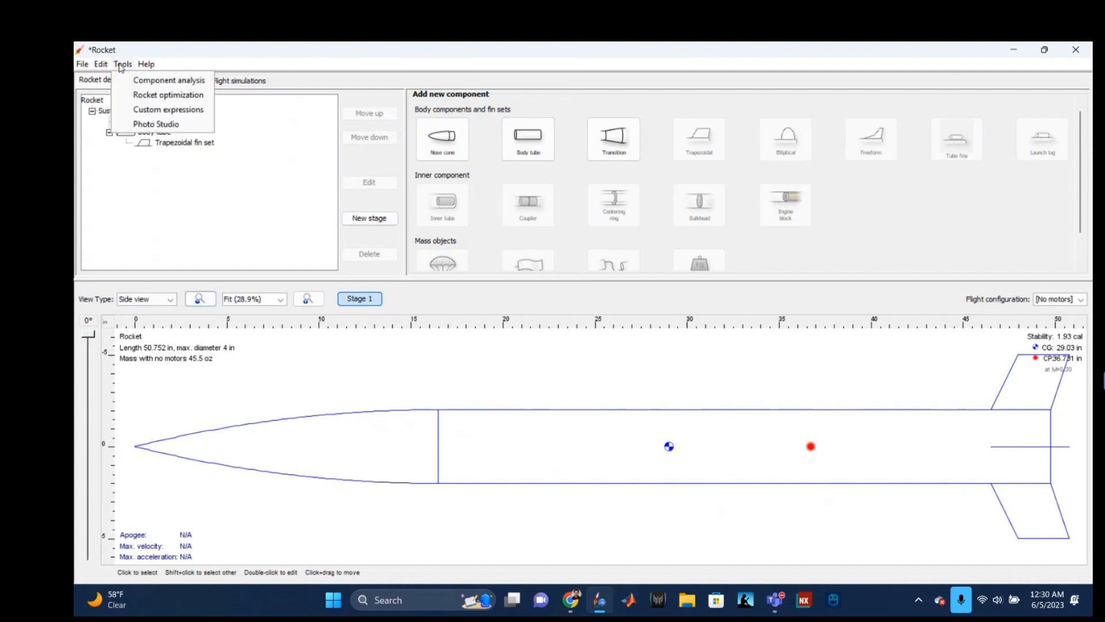
click(173, 101)
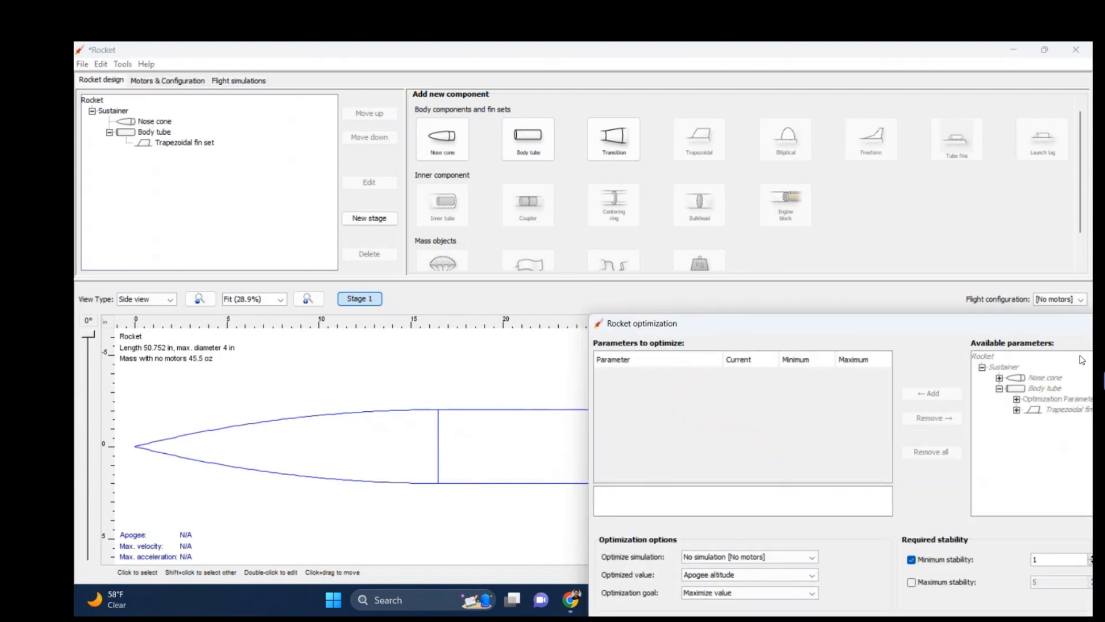
drag(989, 332, 638, 116)
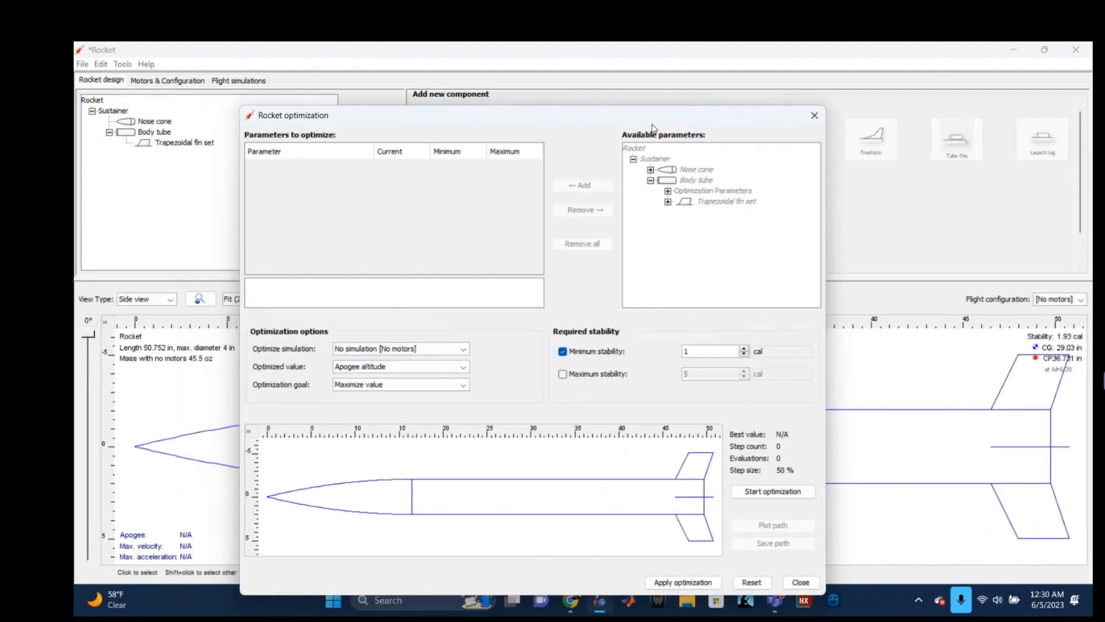
click(651, 170)
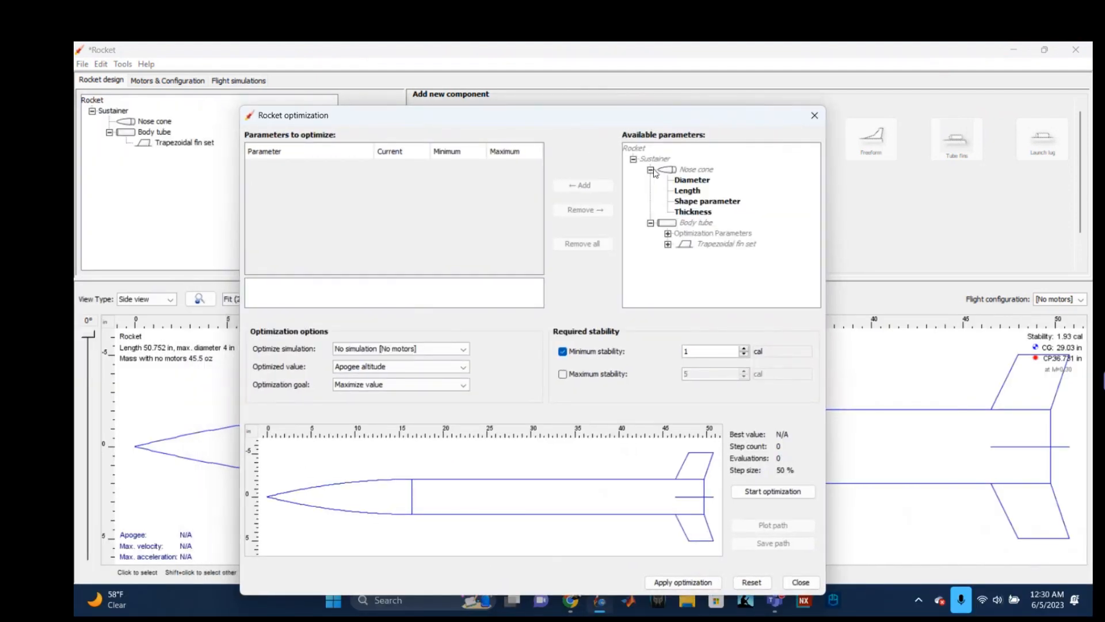
click(689, 182)
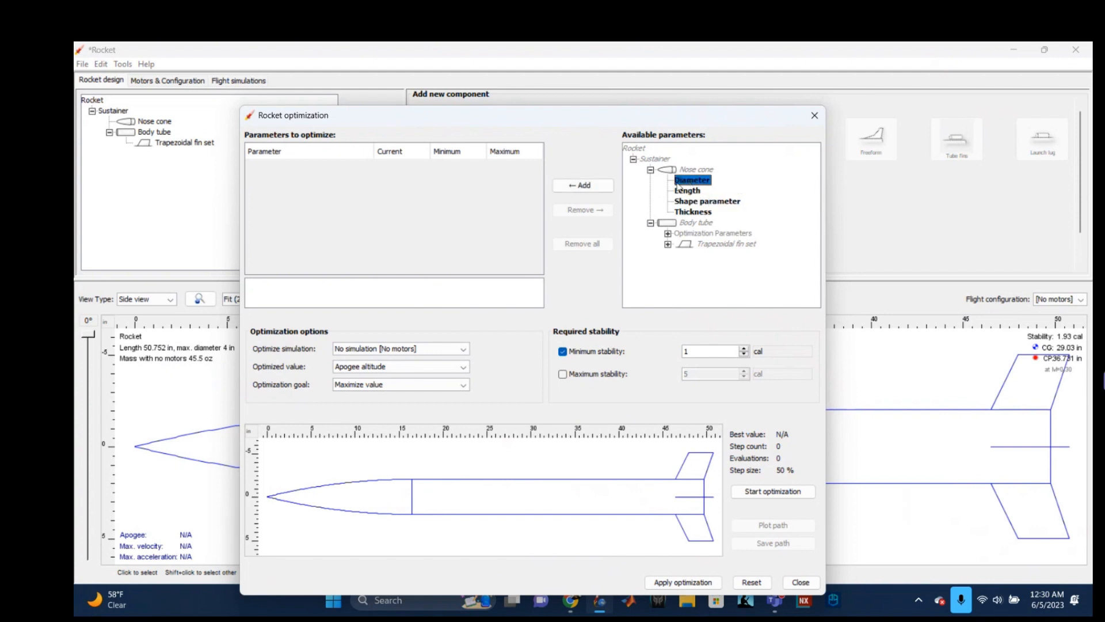
click(599, 187)
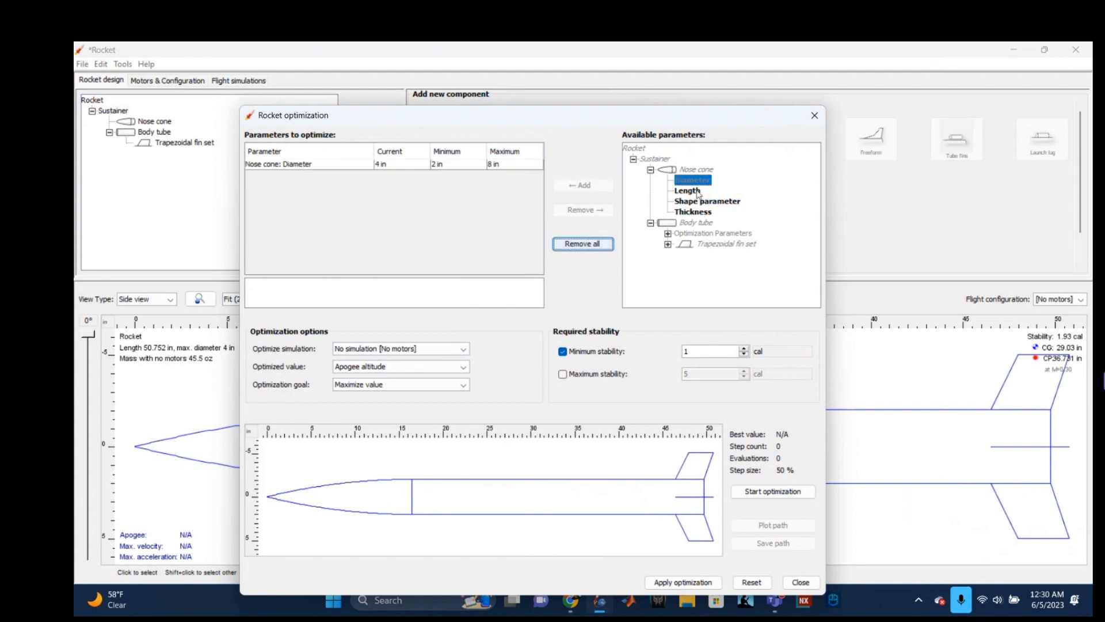
click(687, 193)
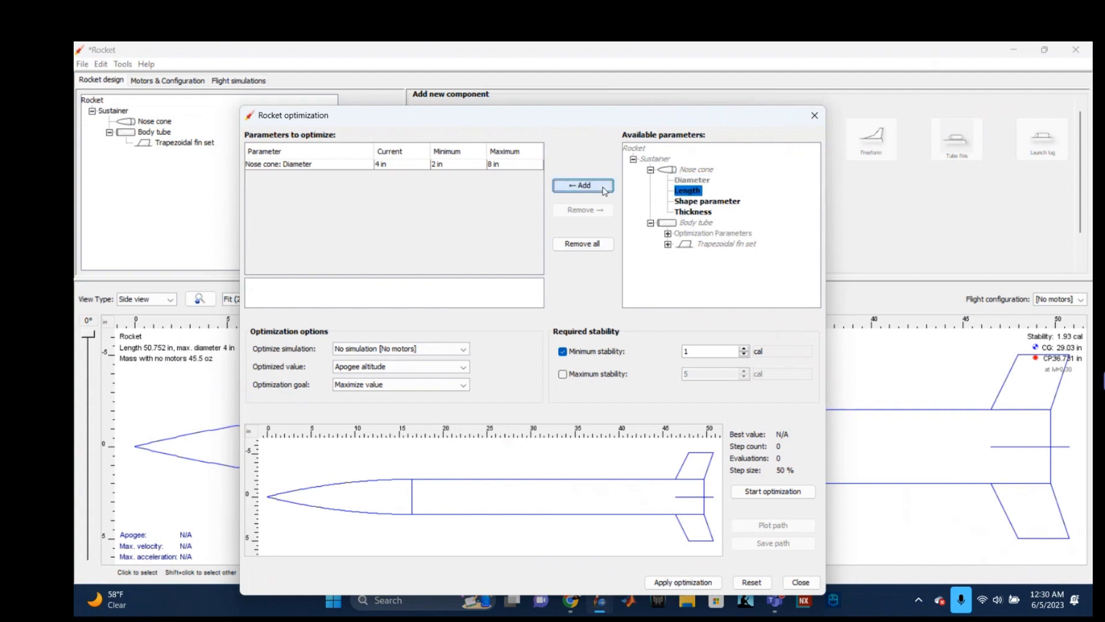
click(583, 186)
click(694, 211)
click(583, 185)
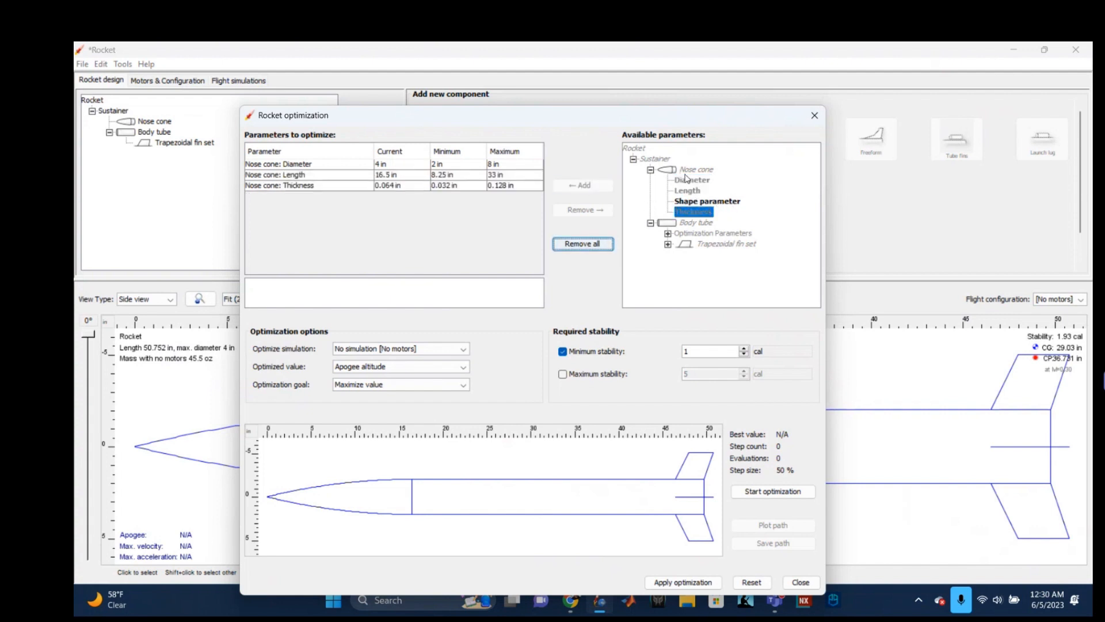
Add the body tube's length and thickness to the parameters to optimize.
click(651, 223)
click(651, 223)
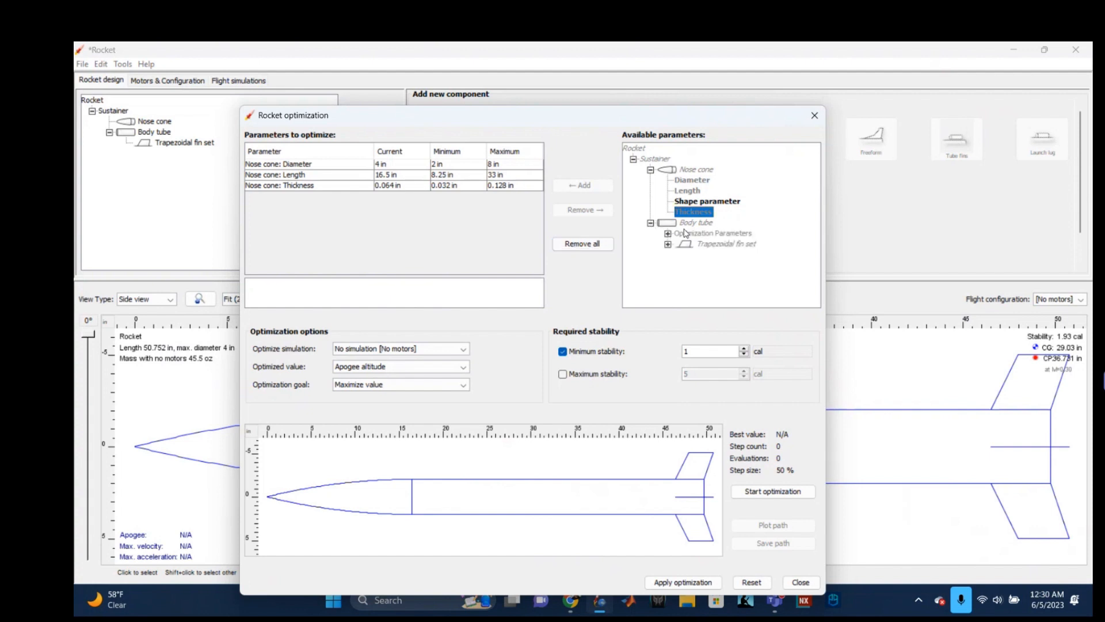
click(668, 233)
click(705, 244)
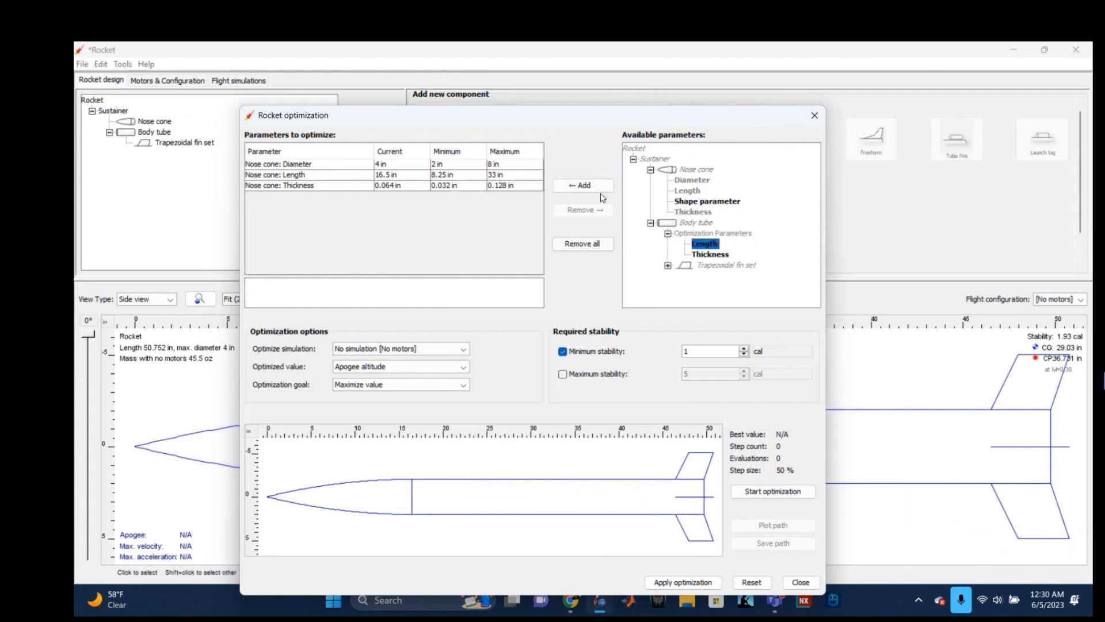
click(599, 186)
click(710, 254)
click(598, 188)
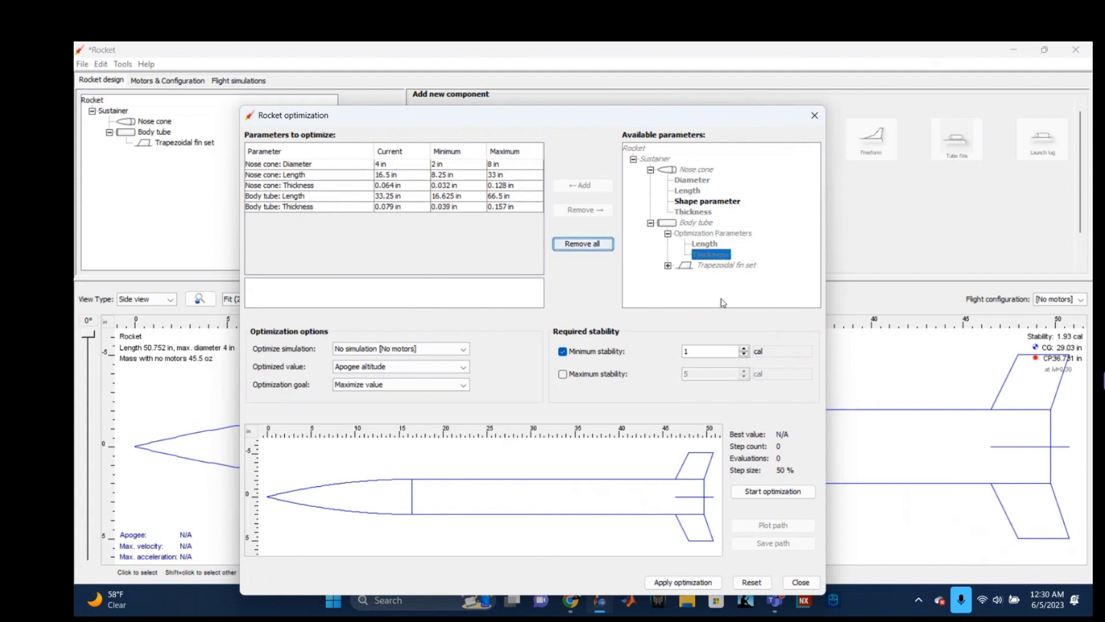
Add the trapezoidal fin set's tip chord and root chord to the parameters to optimize.
click(667, 266)
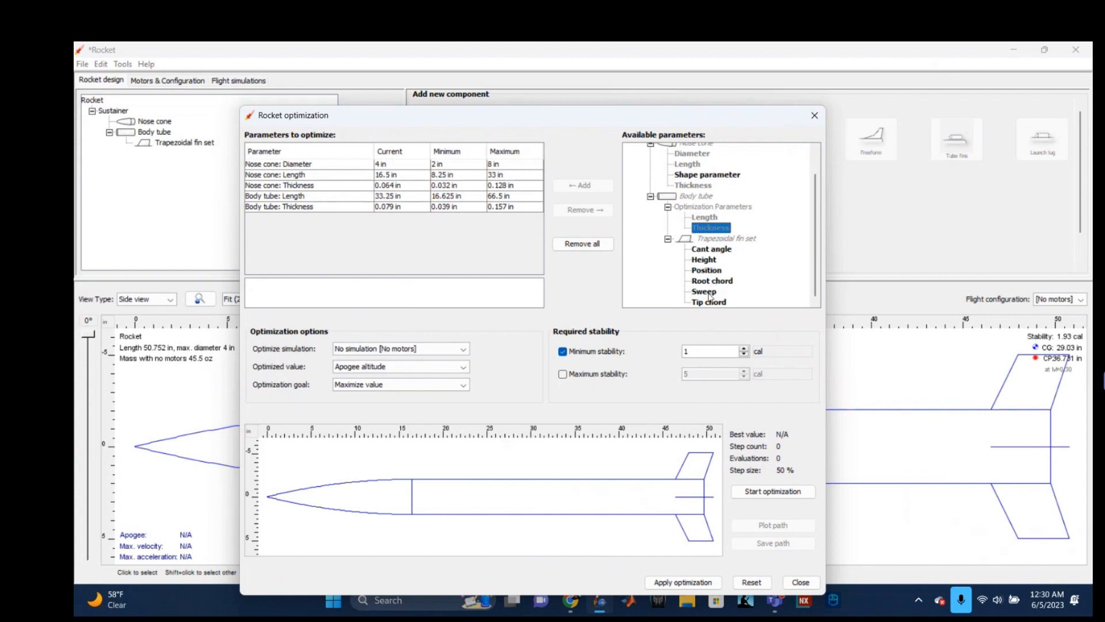
click(710, 302)
click(602, 187)
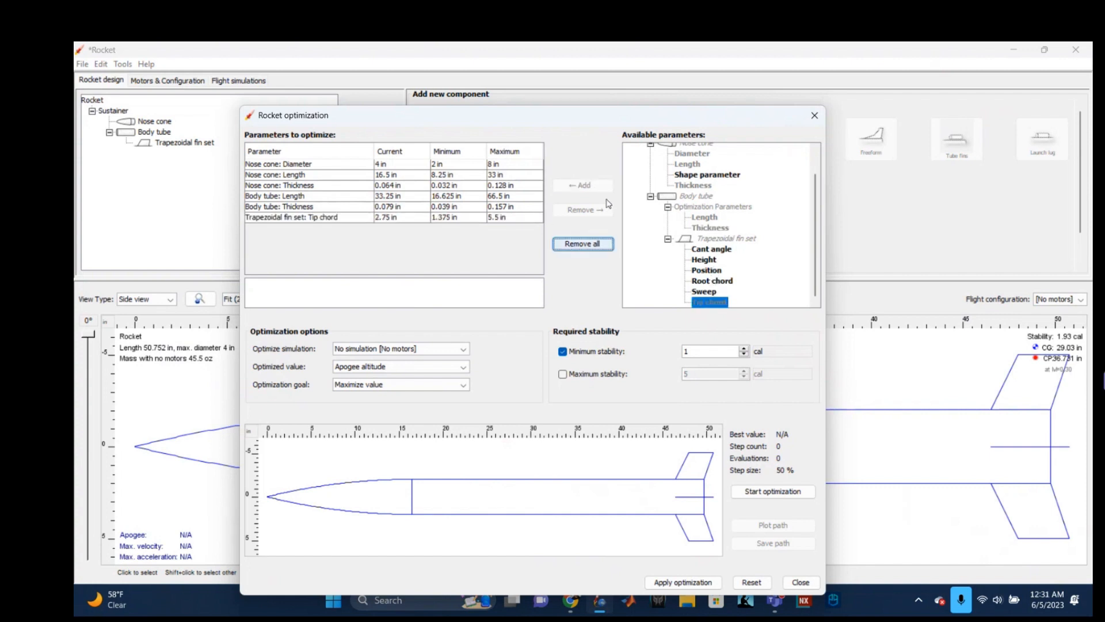
click(712, 281)
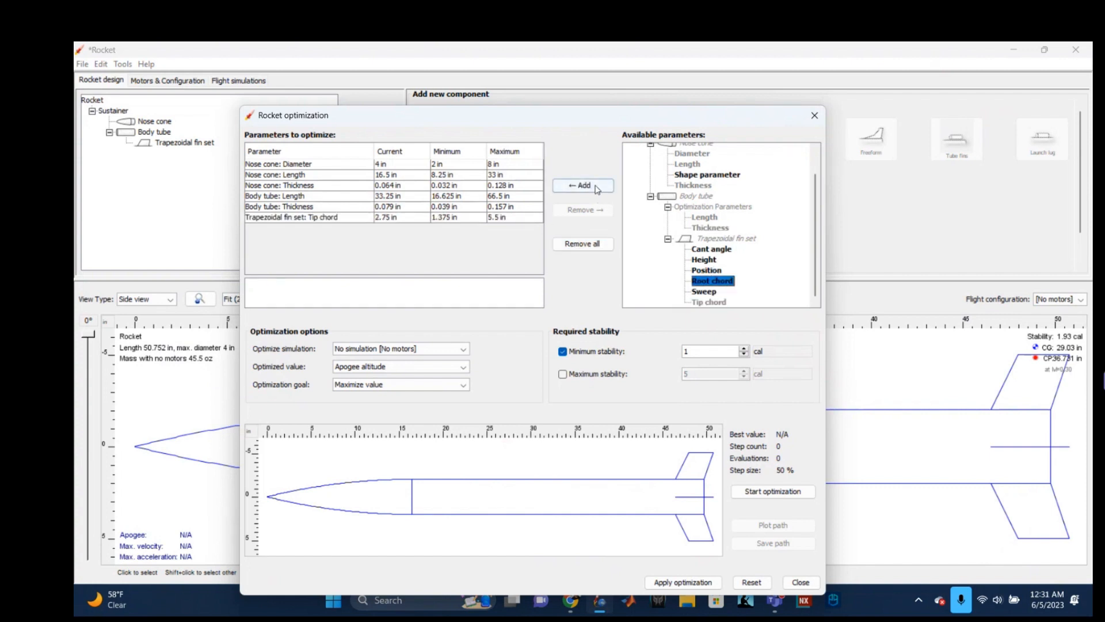
click(596, 186)
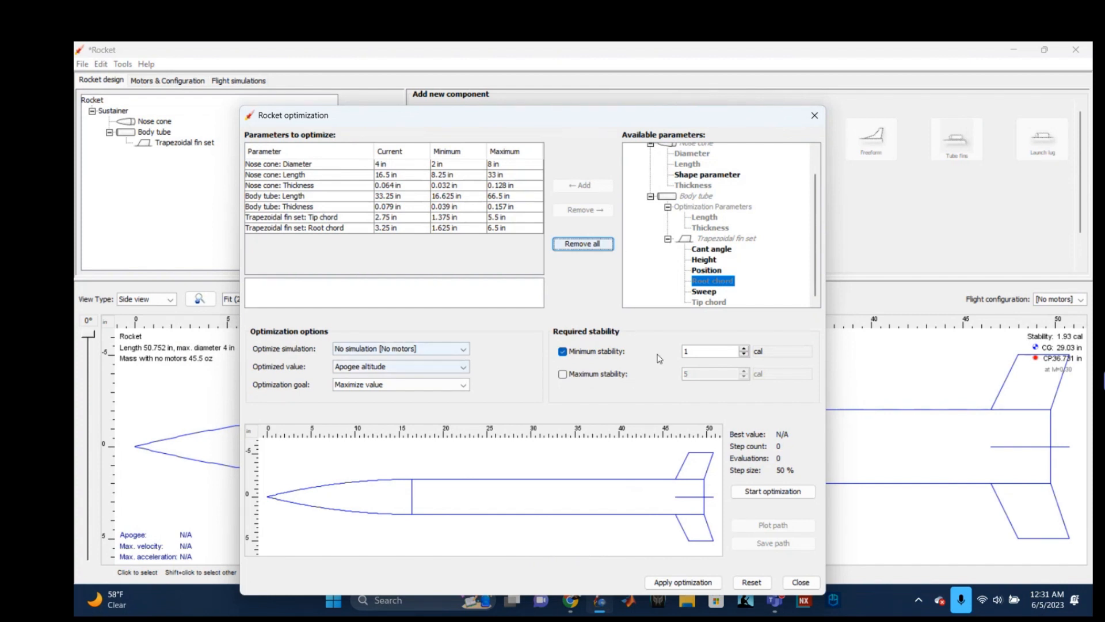
Disable the minimum stability requirement and choose Stability (cal) as the optimized value.
click(563, 353)
click(563, 352)
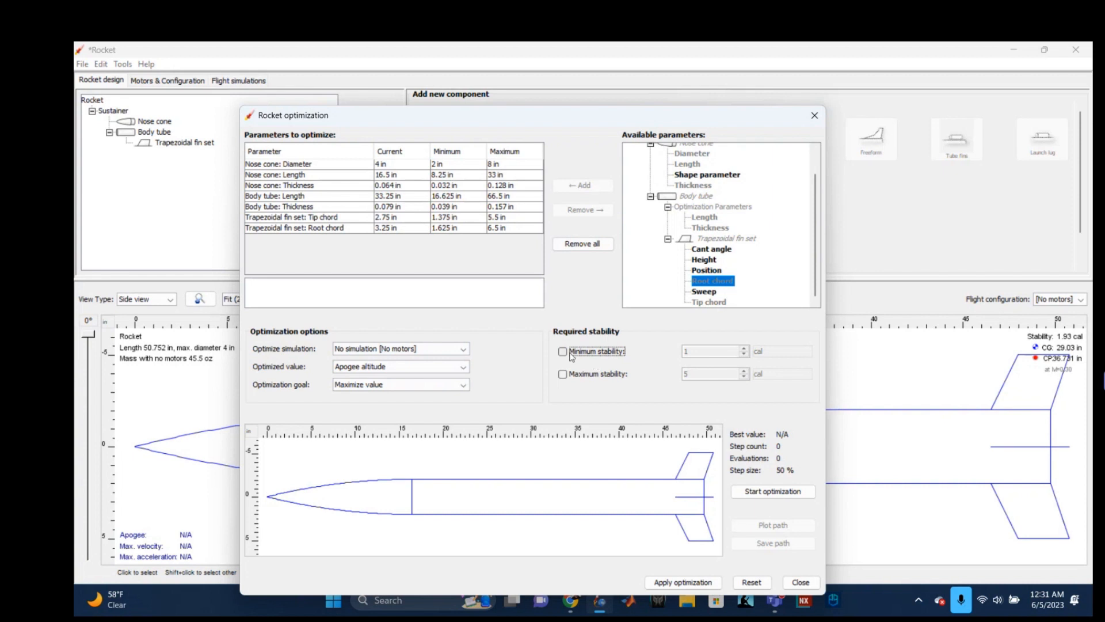
click(375, 368)
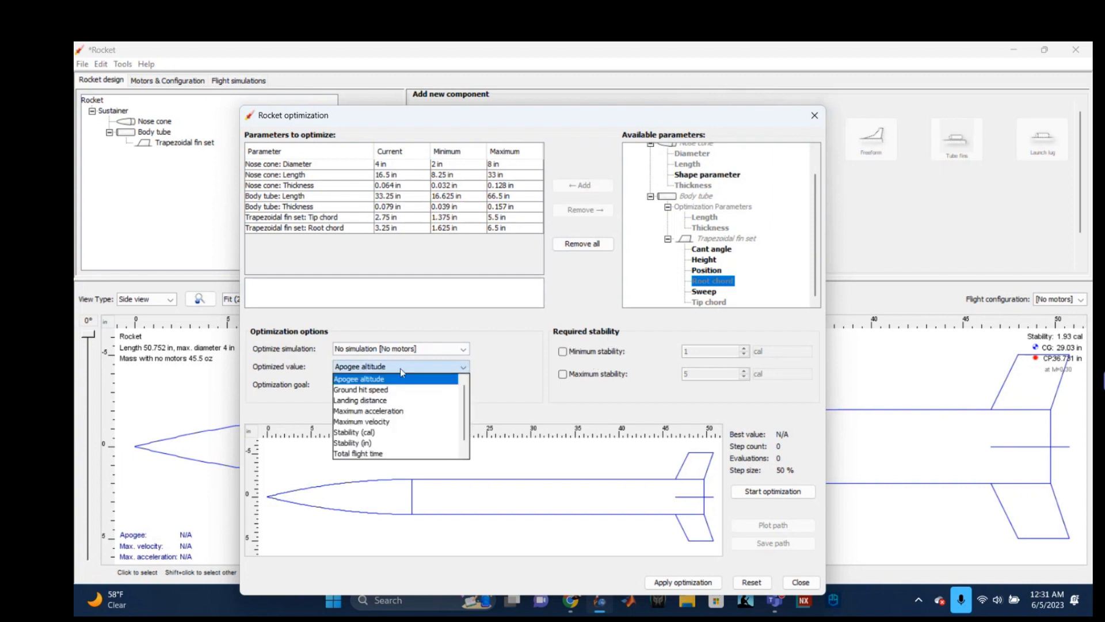
click(403, 435)
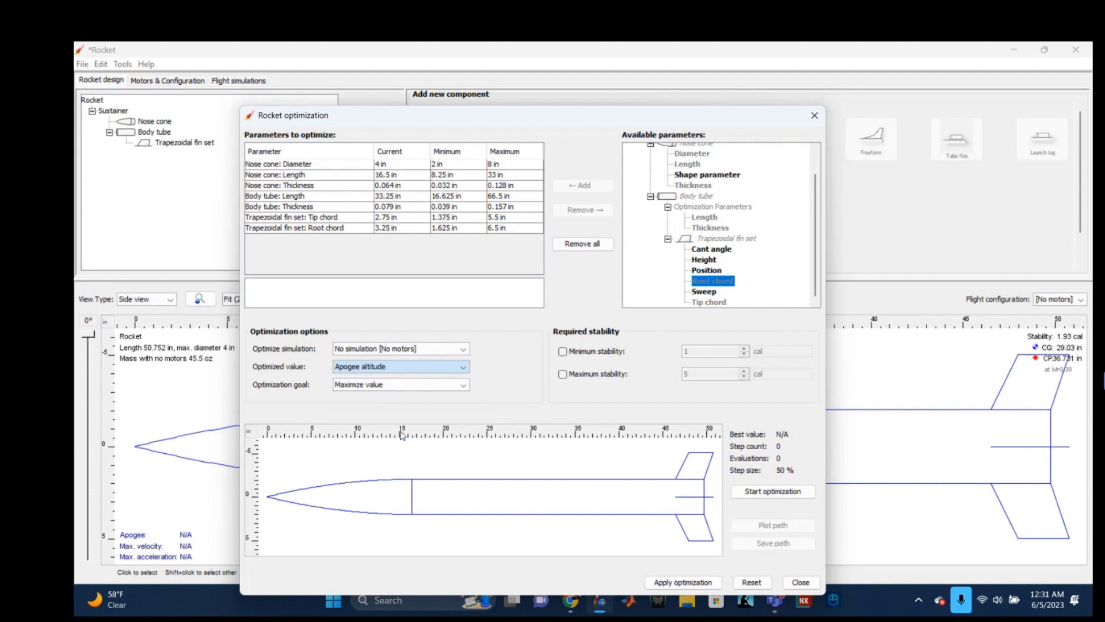
Set the optimization goal to seek a value of 2, with No simulation [No motors] as the simulation.
click(434, 385)
click(423, 418)
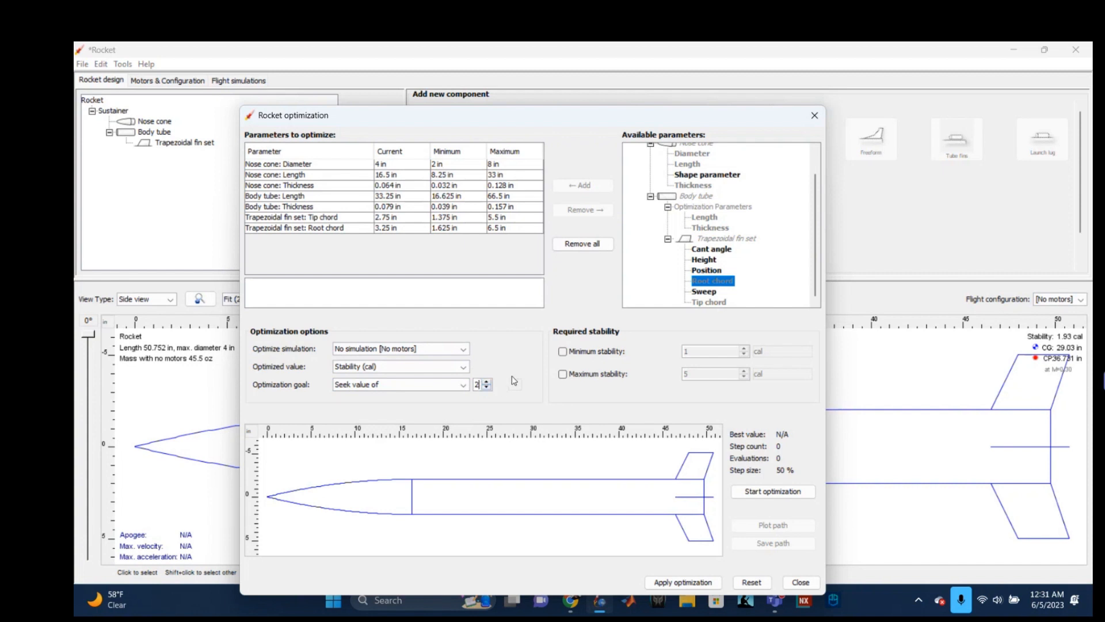
click(463, 349)
click(485, 353)
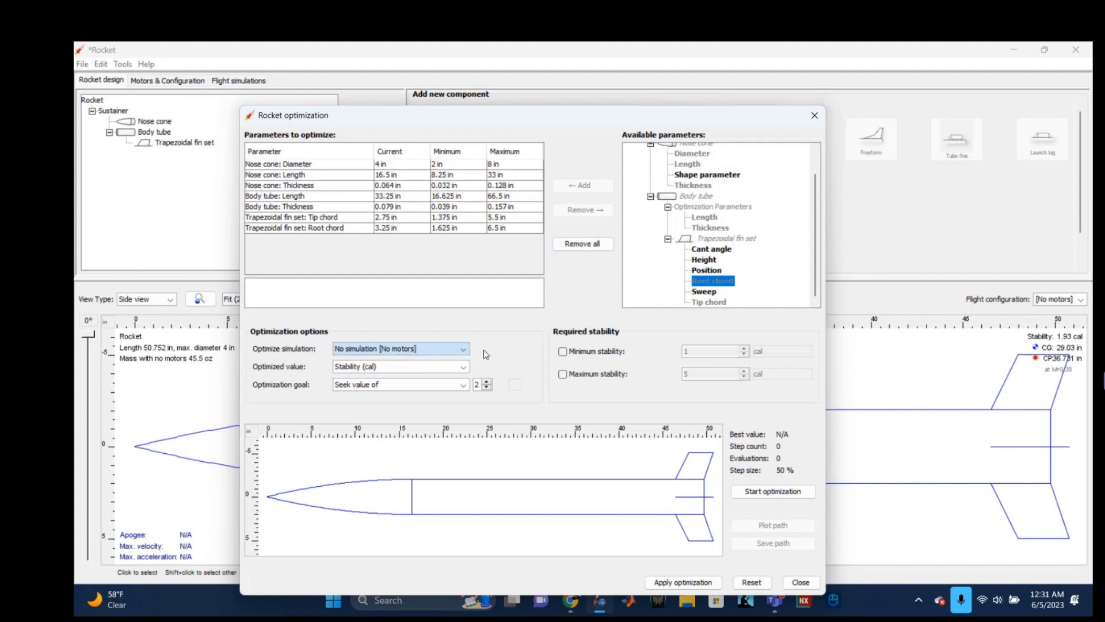
Run the rocket optimization and review which other quantities can be chosen as the optimized value.
click(783, 494)
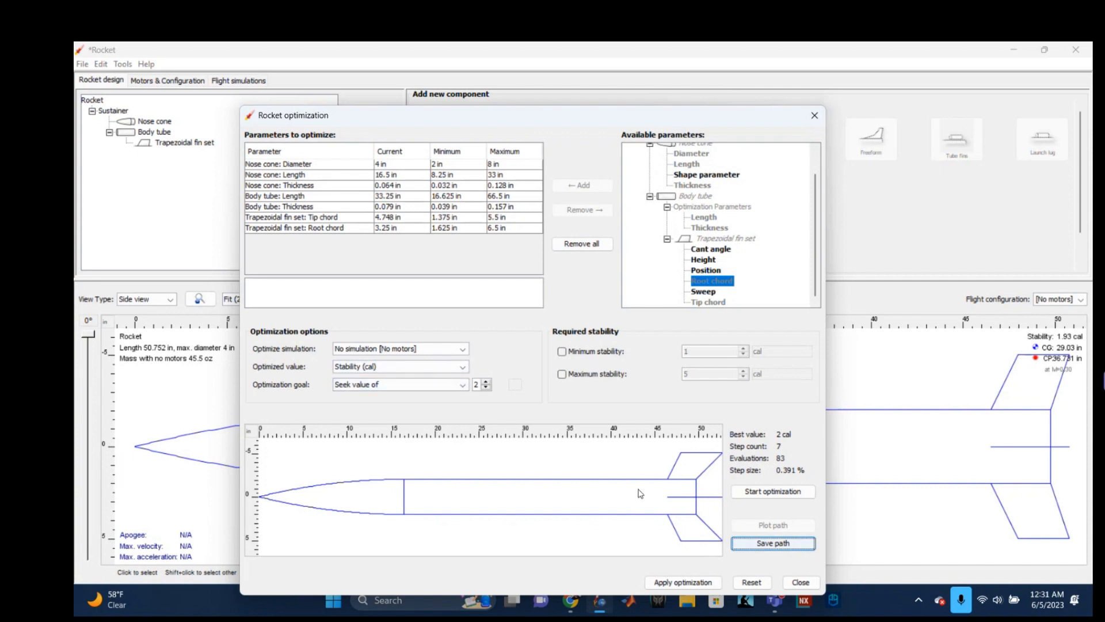
click(452, 367)
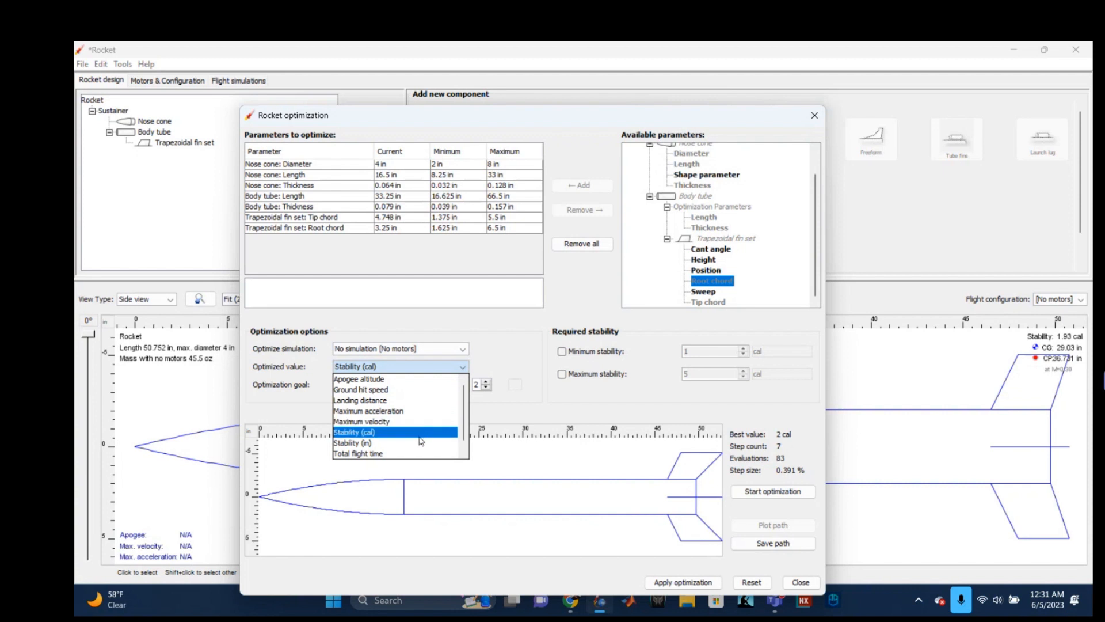
scroll(413, 443, down, 1)
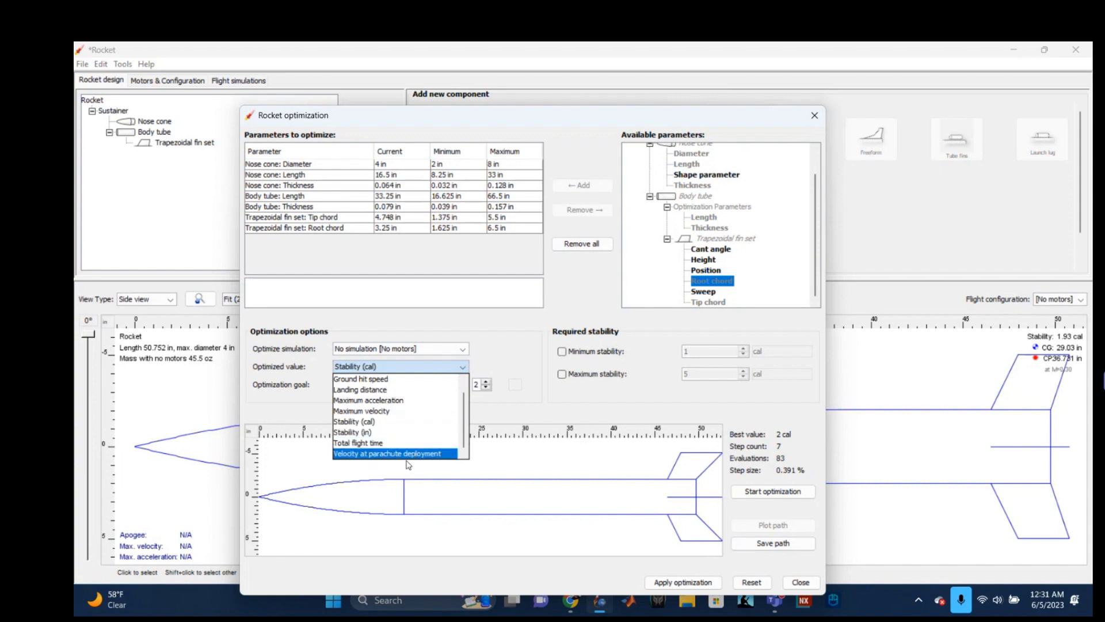
click(498, 363)
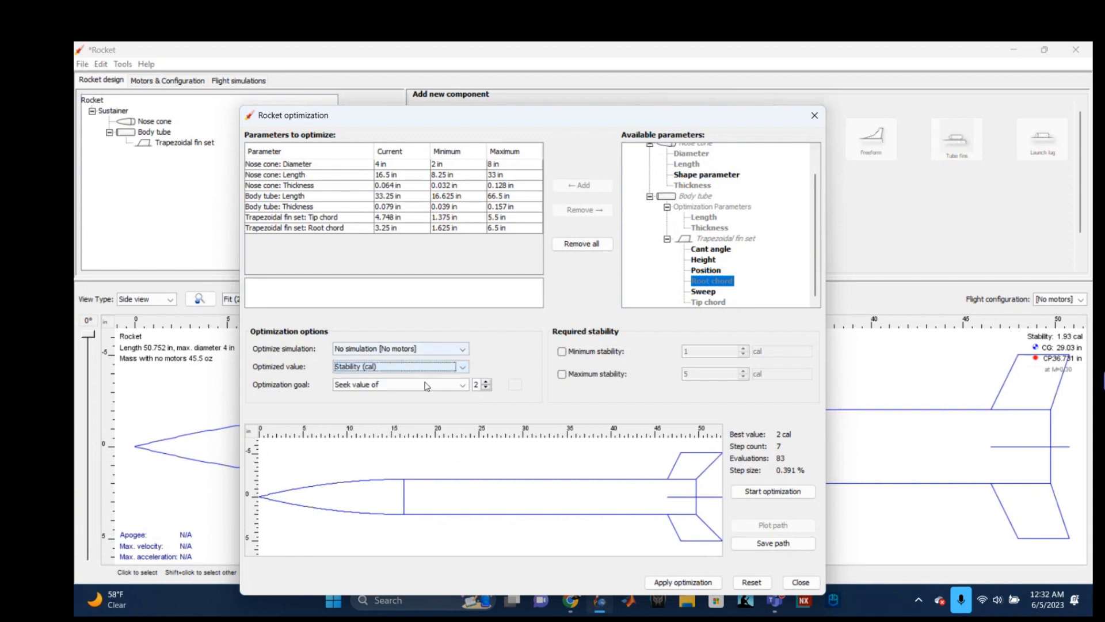
Review the goal options, keeping Seek value of and Stability (cal), and close the optimization without applying it.
click(444, 384)
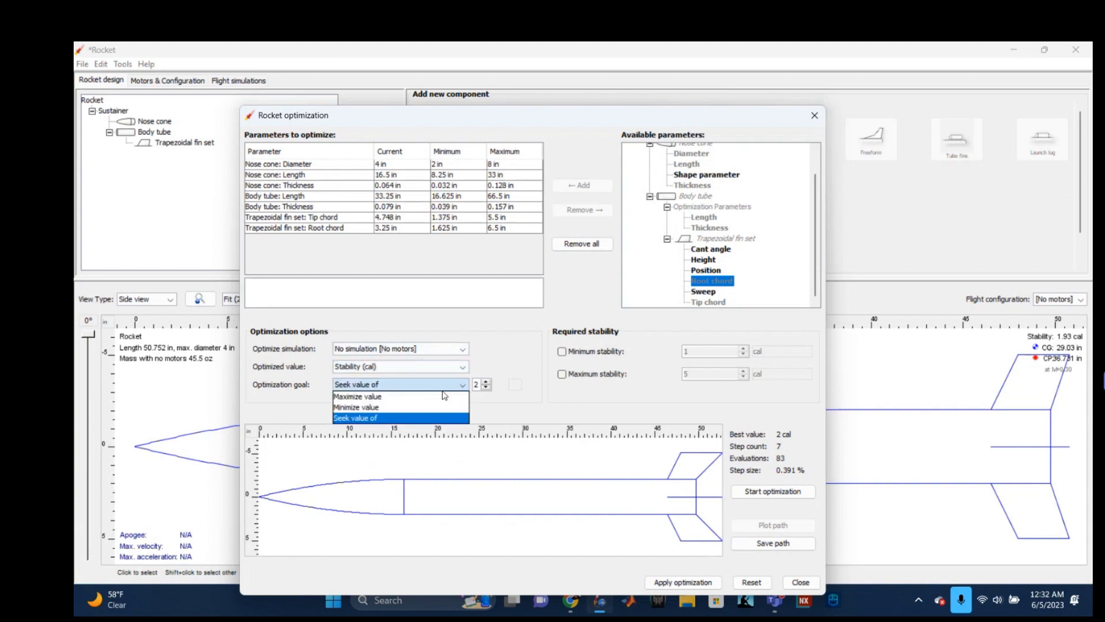
click(418, 419)
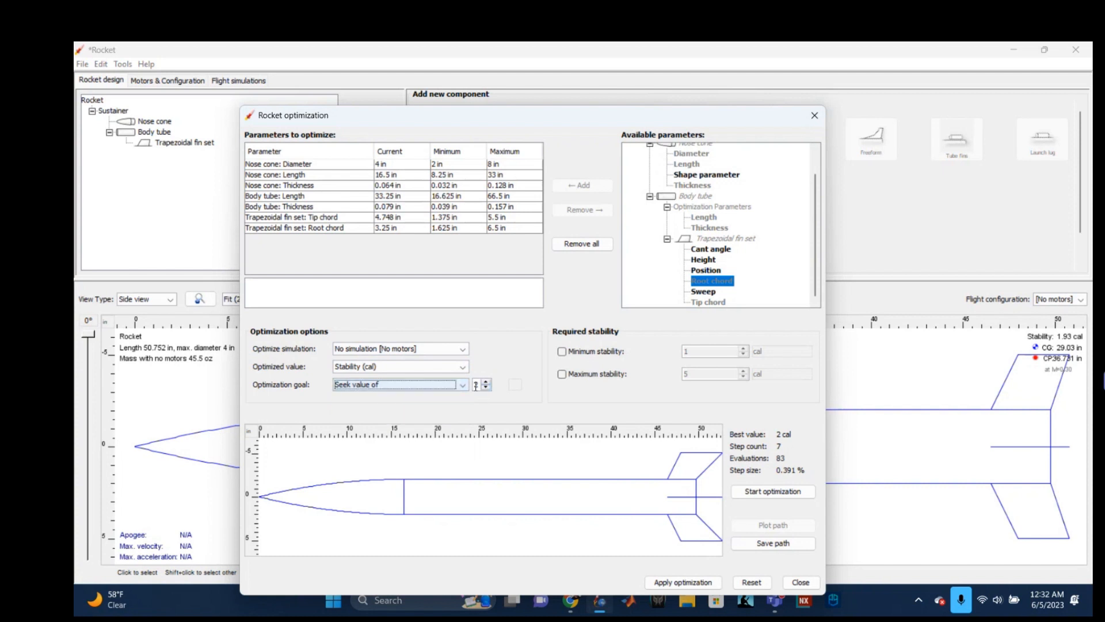
click(477, 385)
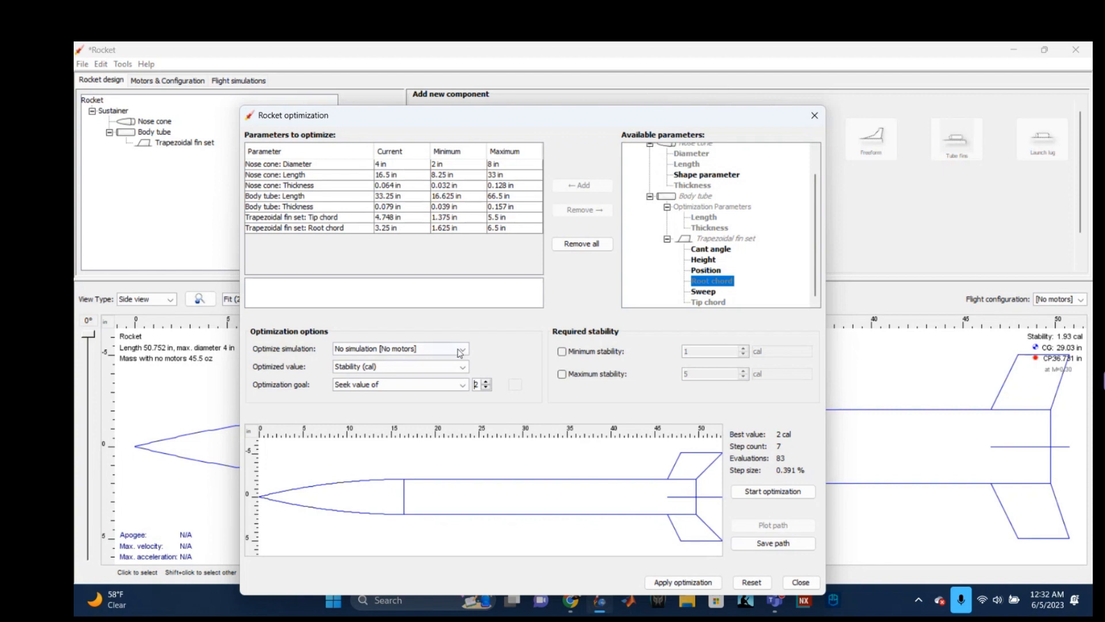
click(445, 369)
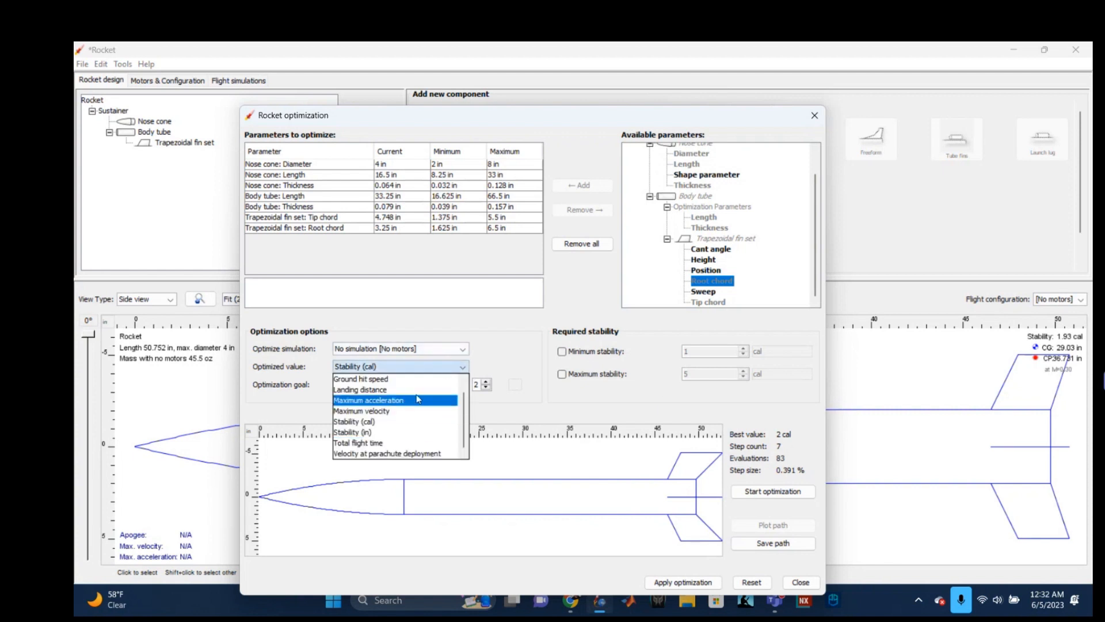
click(397, 422)
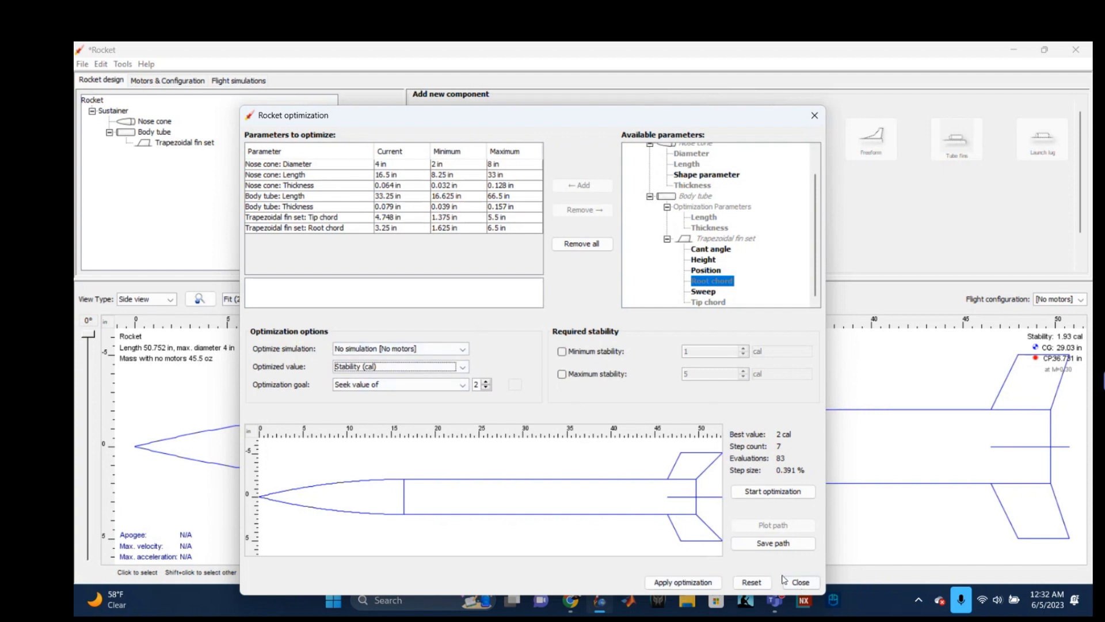
click(808, 583)
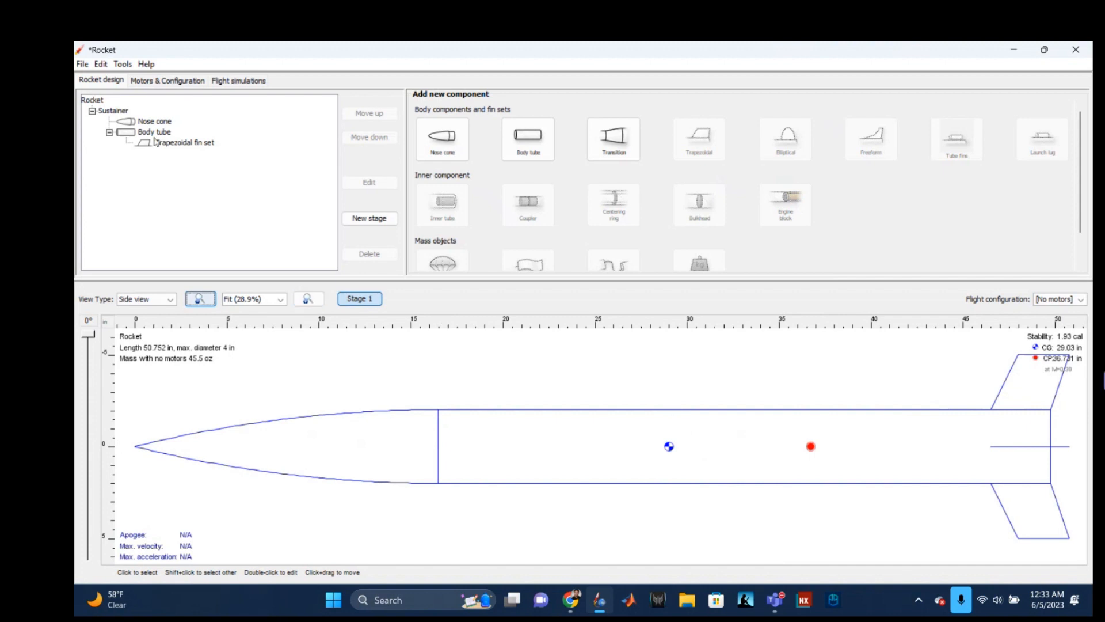
Examine the component analysis of the rocket's stability, drag characteristics and roll dynamics, and close it.
click(123, 64)
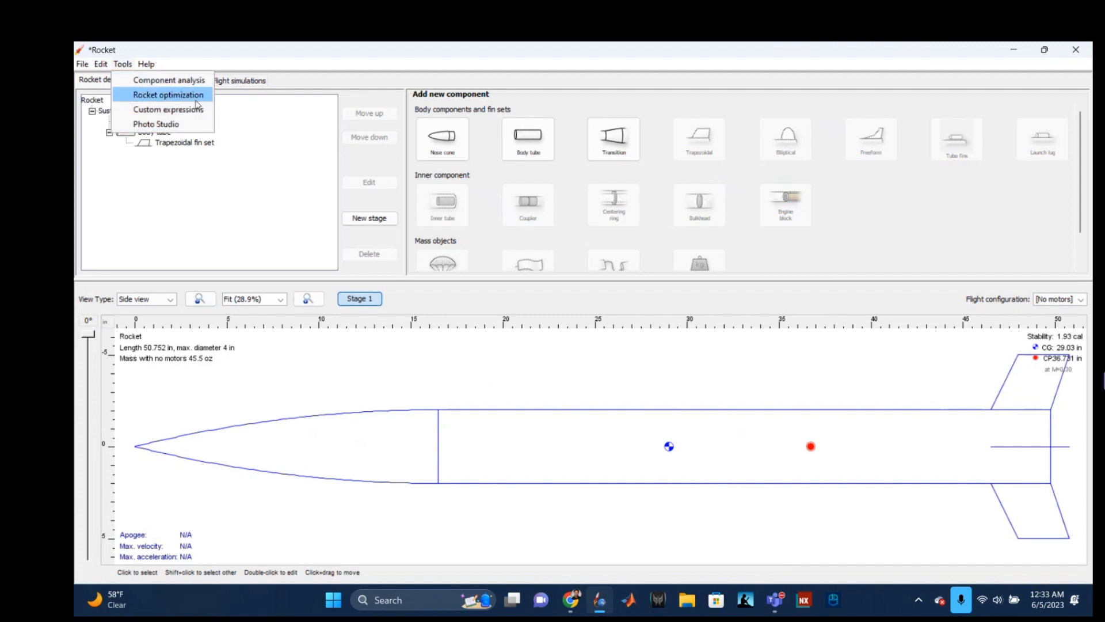
click(201, 82)
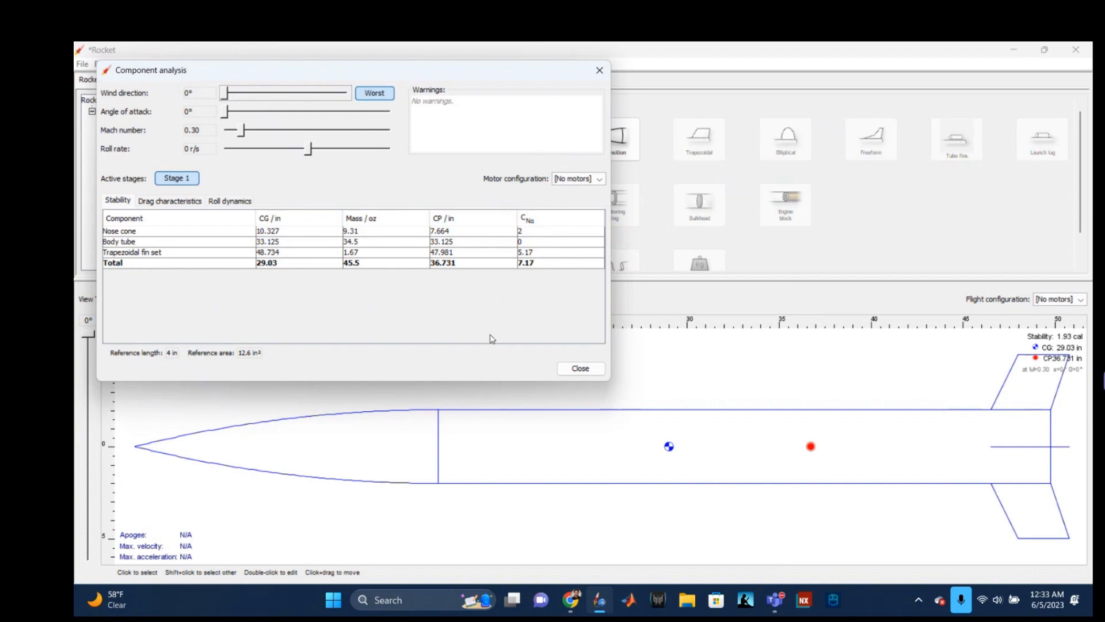
click(182, 202)
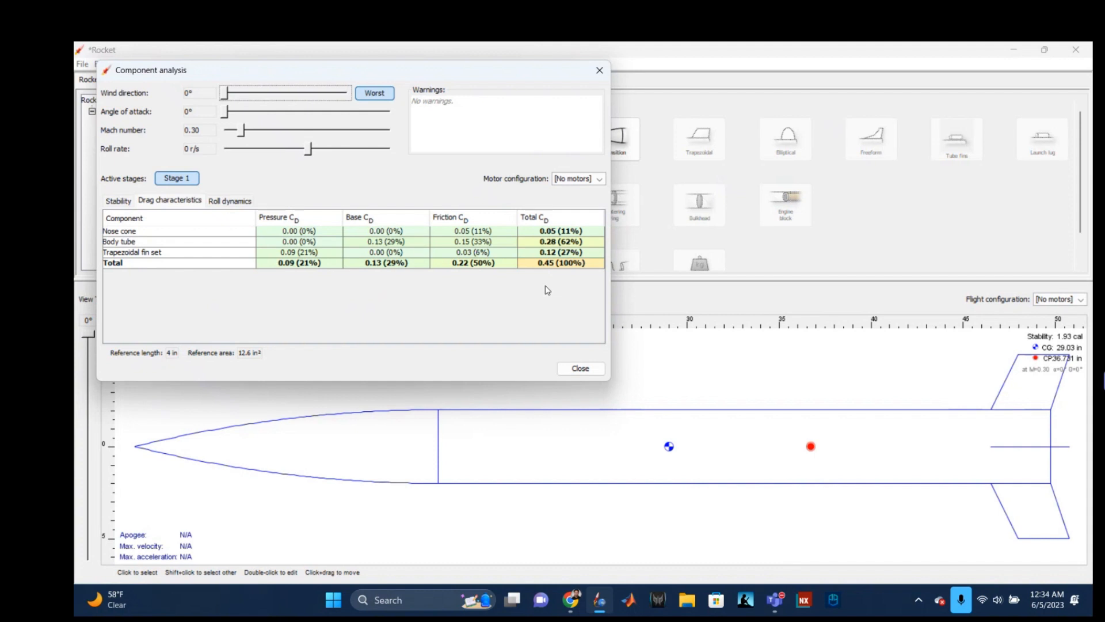
click(231, 202)
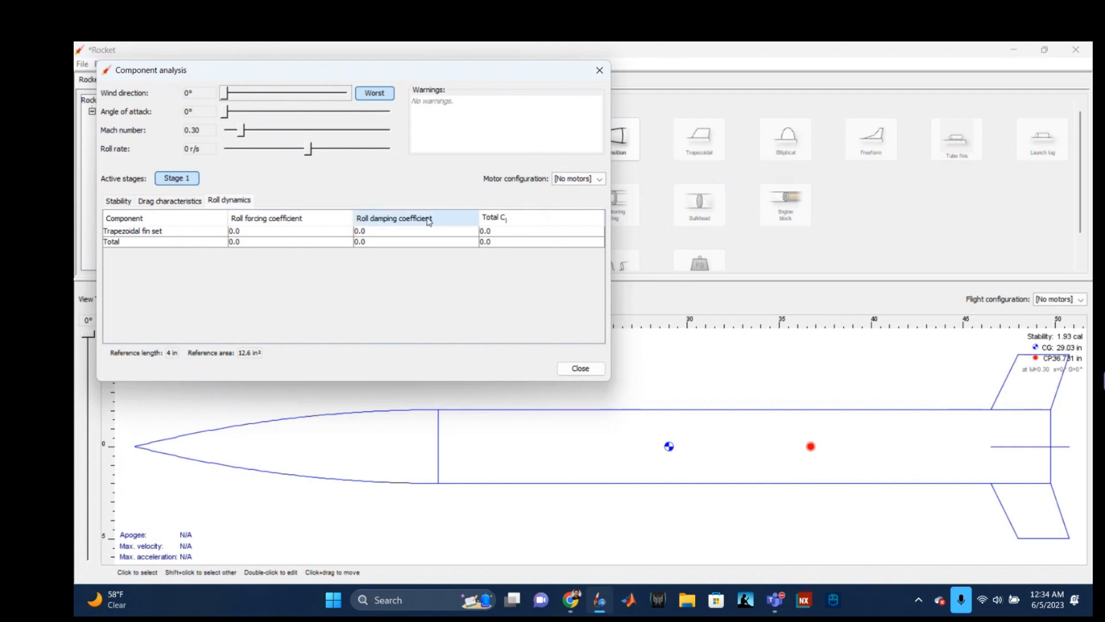
click(582, 369)
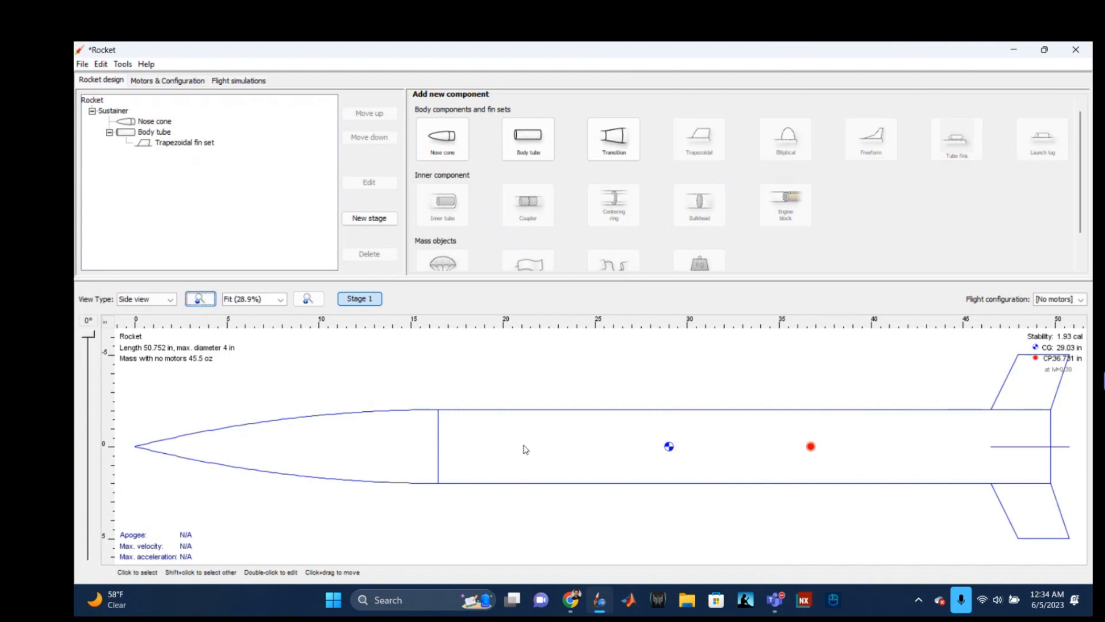
scroll(860, 178, down, 1)
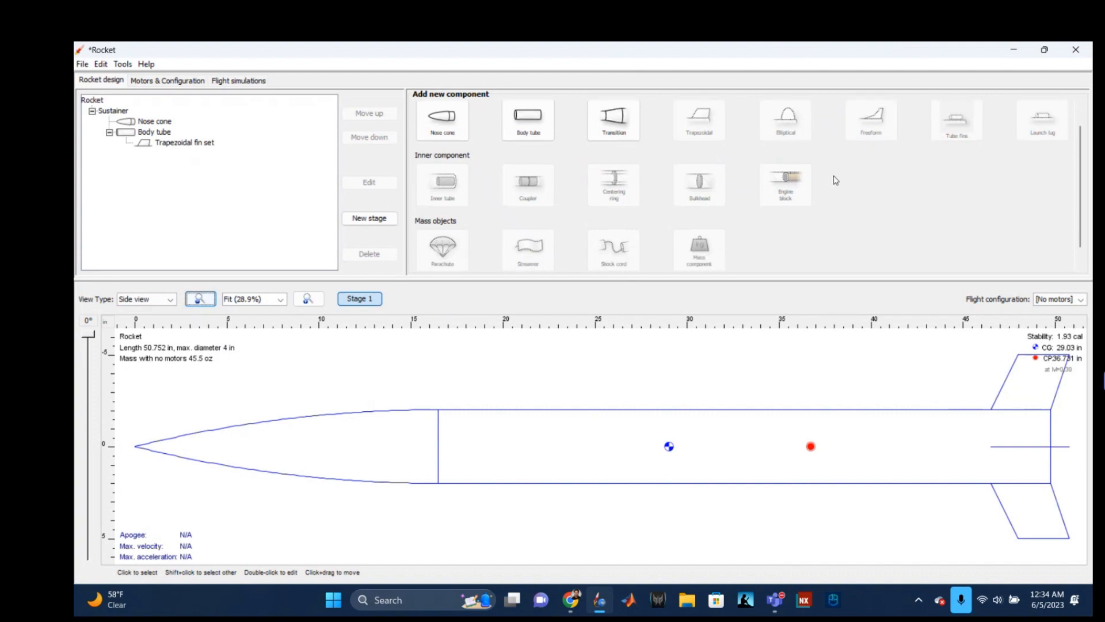